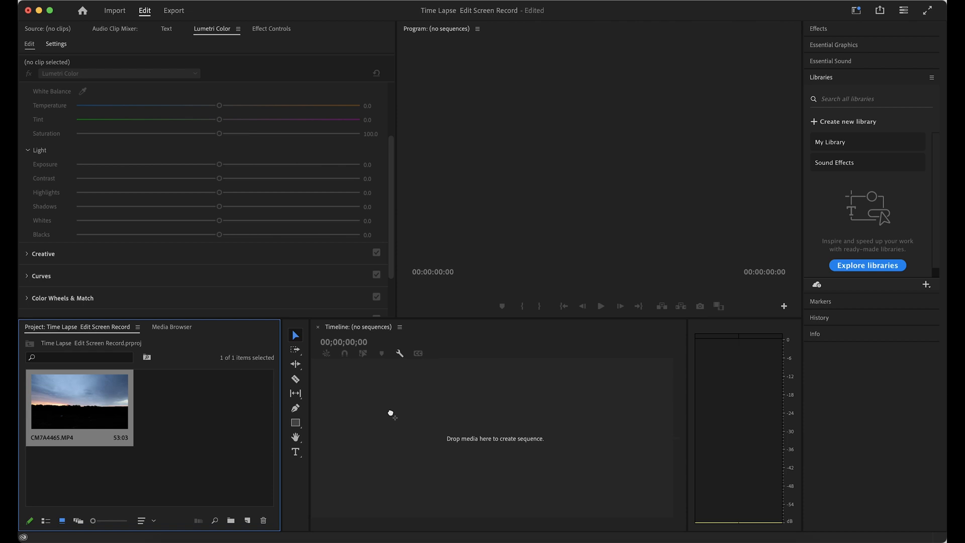
# Create a sequence from the CM7A4465.MP4 clip and preview it fitted to the monitor, returning the playhead to the start
pyautogui.moveTo(391, 413); pyautogui.dragTo(391, 413)
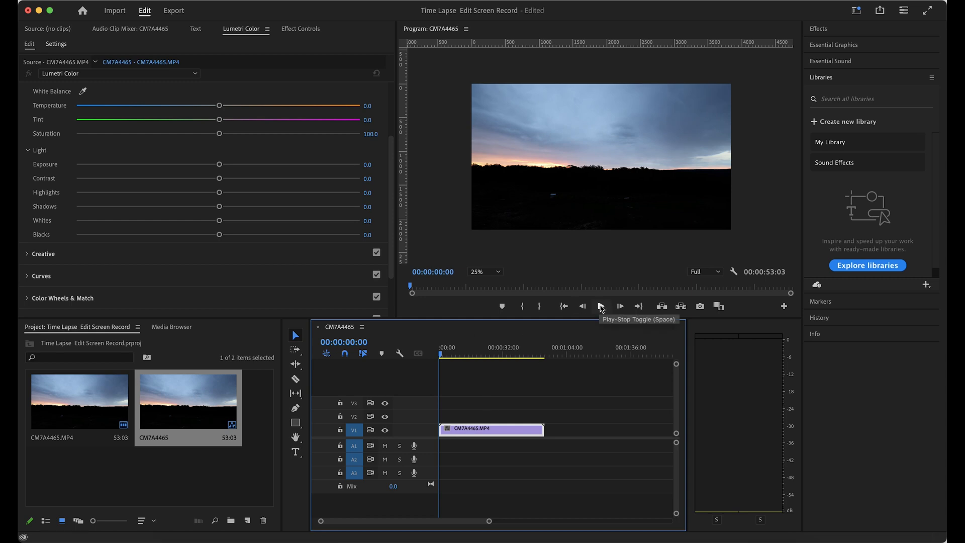
pyautogui.click(498, 273)
pyautogui.click(496, 282)
pyautogui.click(604, 308)
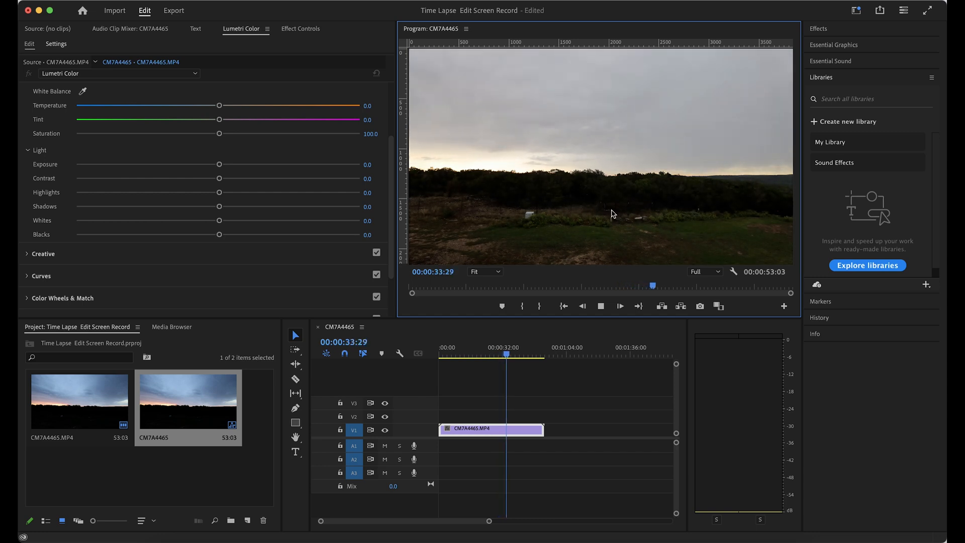
pyautogui.click(518, 356)
pyautogui.moveTo(519, 358); pyautogui.dragTo(422, 362)
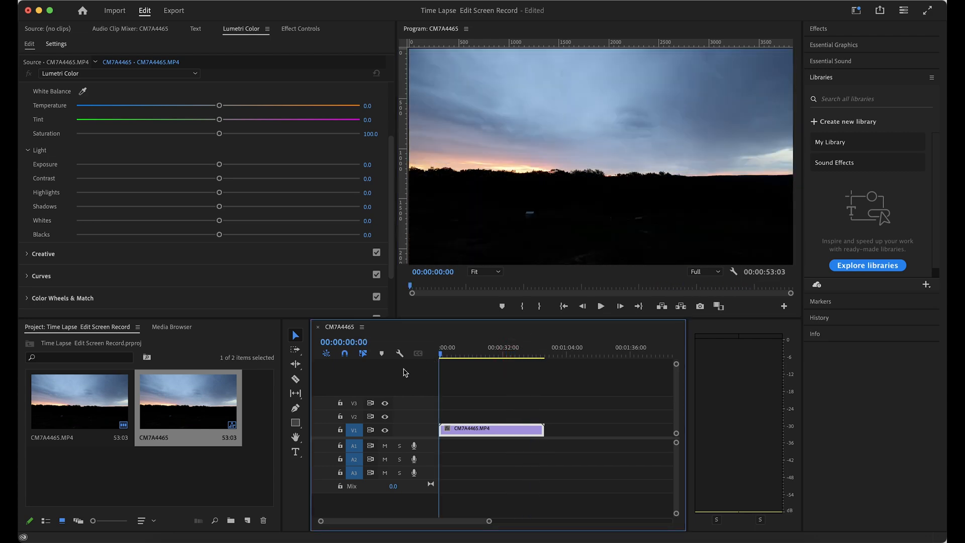
# Create a 3840 × 2160 adjustment layer at 29.97 fps with square pixels in the project
pyautogui.rightClick(167, 473)
pyautogui.moveTo(203, 372)
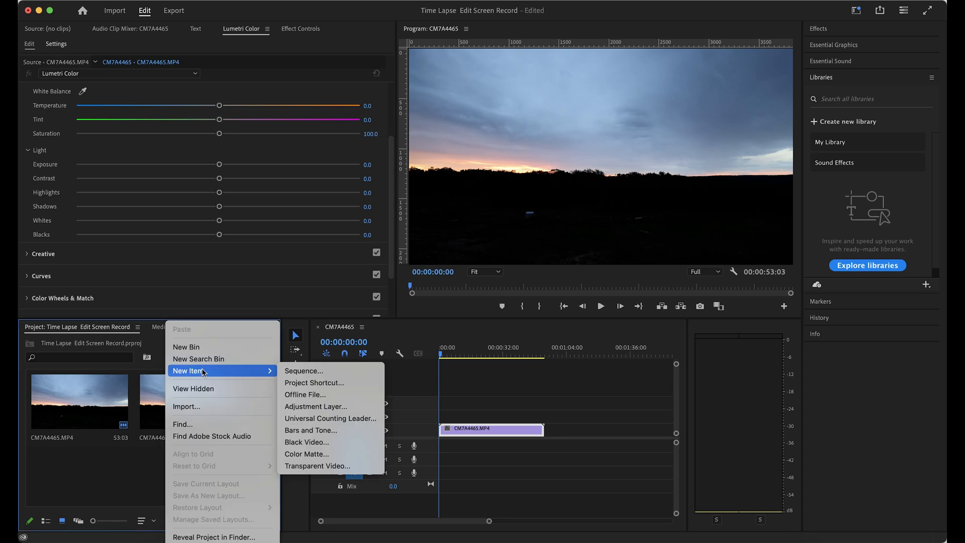
pyautogui.click(315, 406)
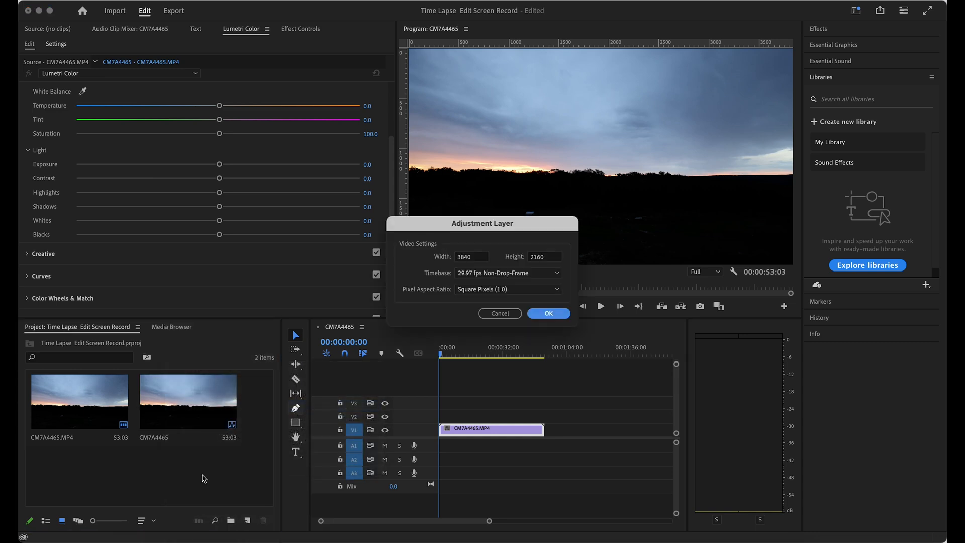
pyautogui.click(541, 313)
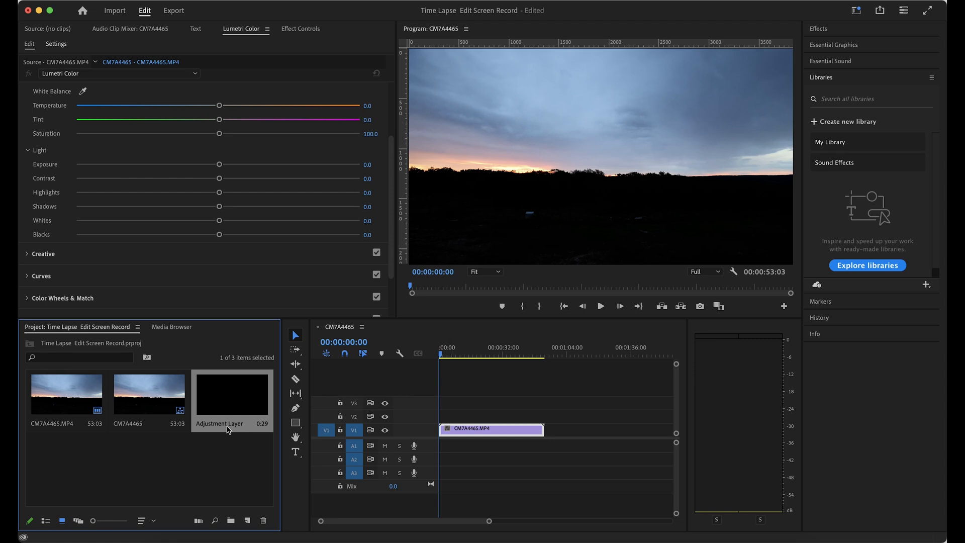
# Place the adjustment layer on track V2 above the clip and extend it over the clip's length
pyautogui.moveTo(226, 409); pyautogui.dragTo(445, 426)
pyautogui.moveTo(490, 525); pyautogui.dragTo(423, 523)
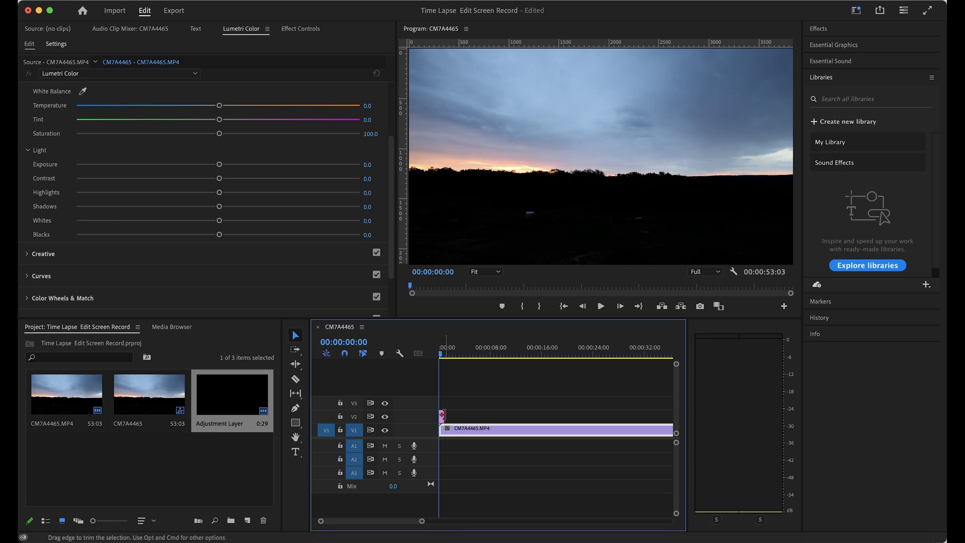
pyautogui.moveTo(442, 415); pyautogui.dragTo(538, 415)
pyautogui.moveTo(425, 526); pyautogui.dragTo(406, 527)
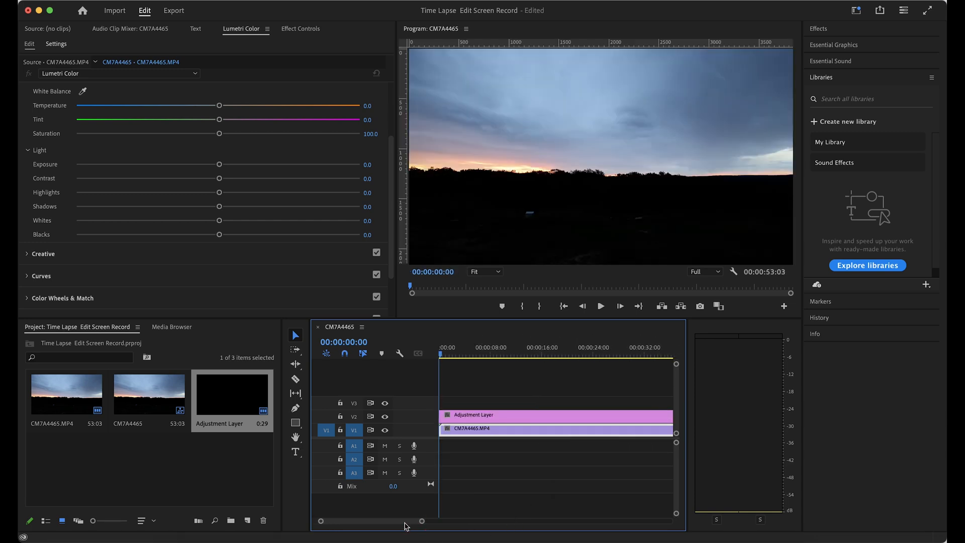
# Rename the adjustment layer in the project as Foreground
pyautogui.click(231, 422)
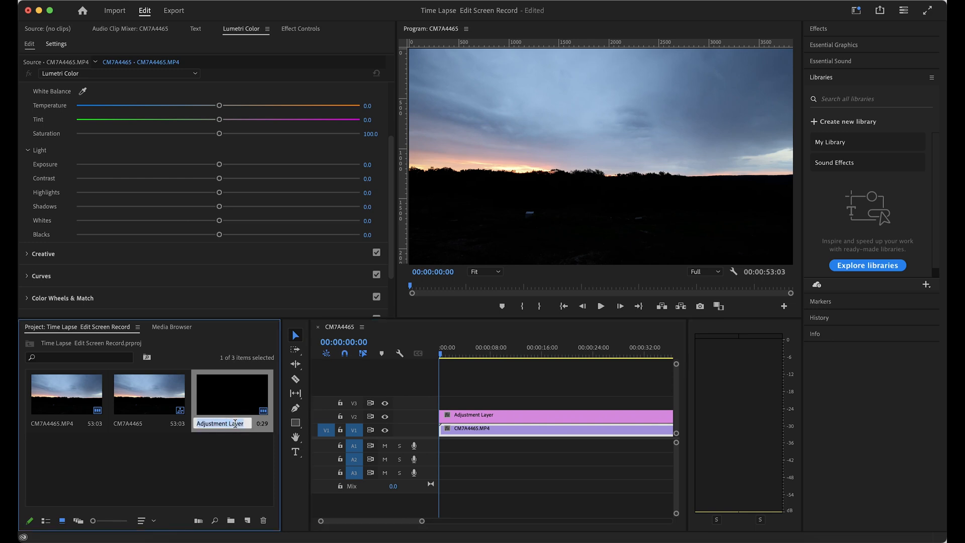
pyautogui.press('BackSpace')
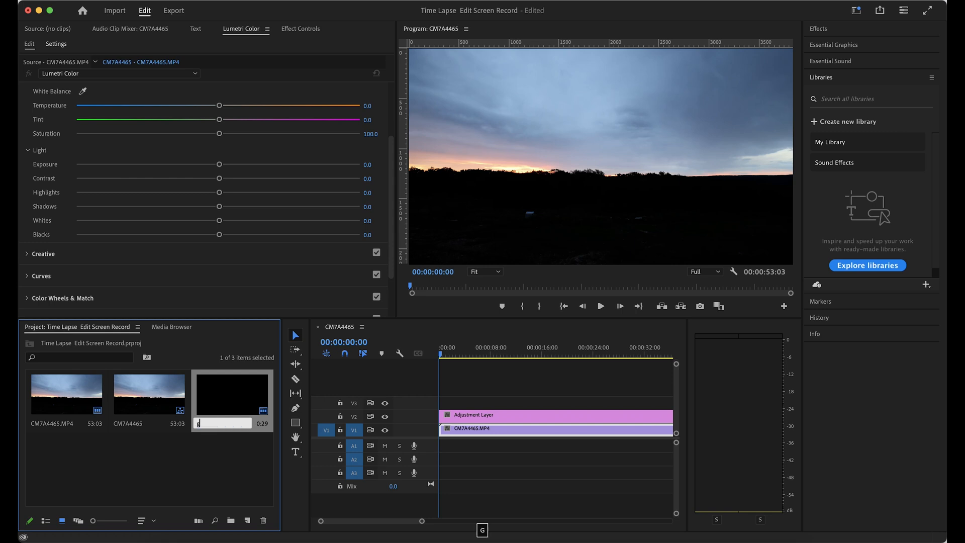
pyautogui.write('Foregr')
pyautogui.press('Return')
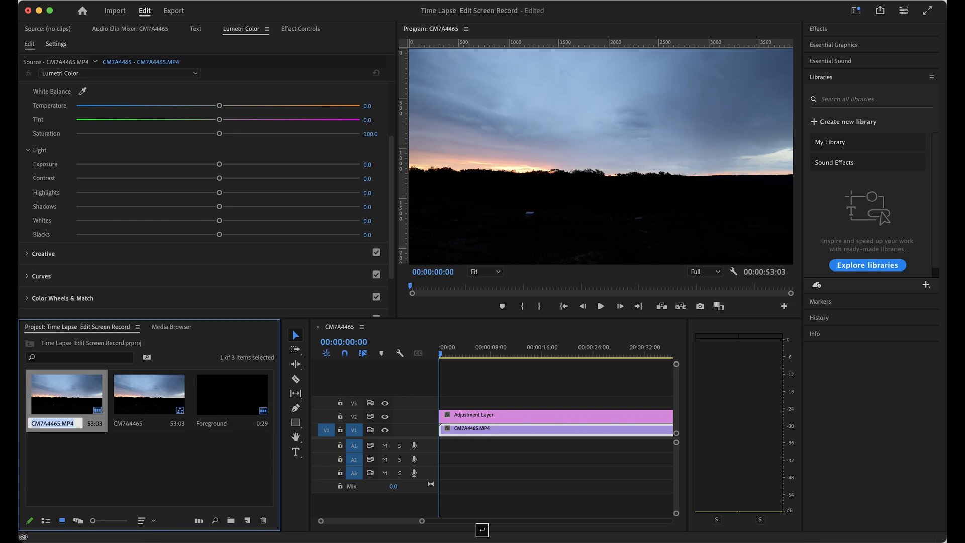
pyautogui.click(237, 400)
# Add a free-draw bezier opacity mask to the V2 adjustment layer, with the program preview at 25%
pyautogui.click(485, 416)
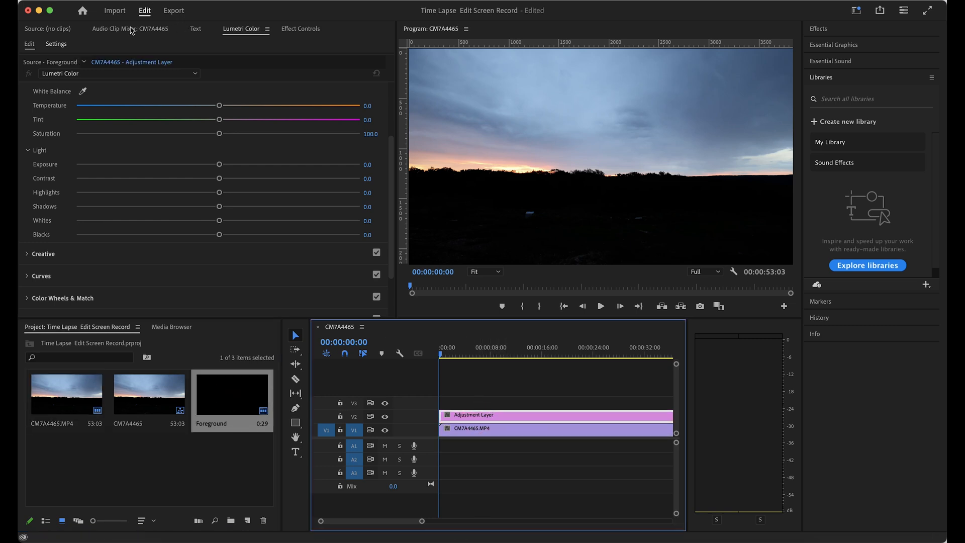
pyautogui.click(301, 29)
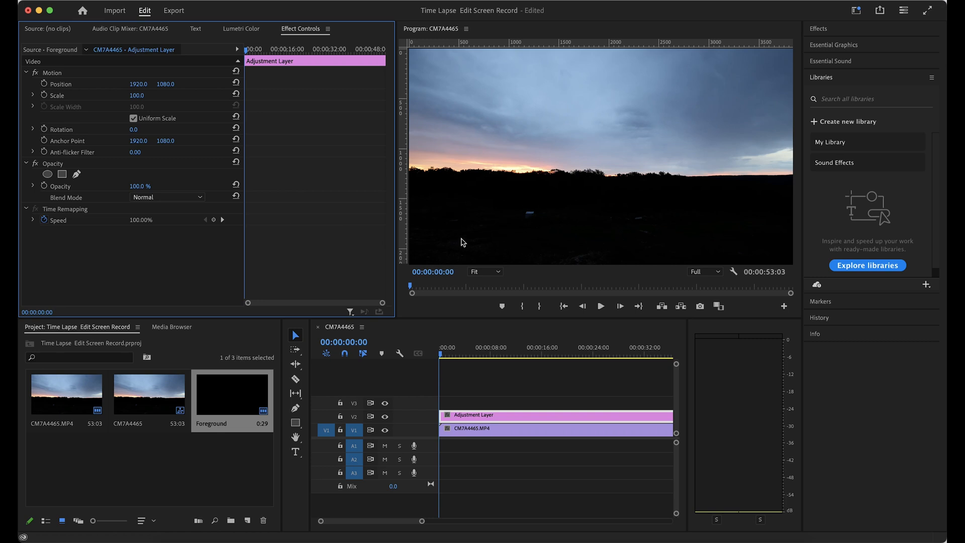
pyautogui.click(498, 272)
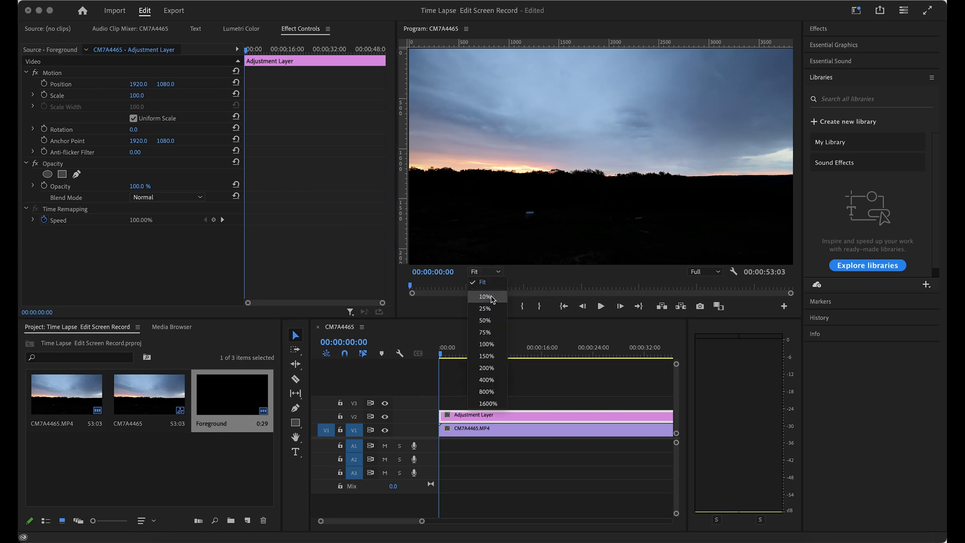
pyautogui.click(486, 308)
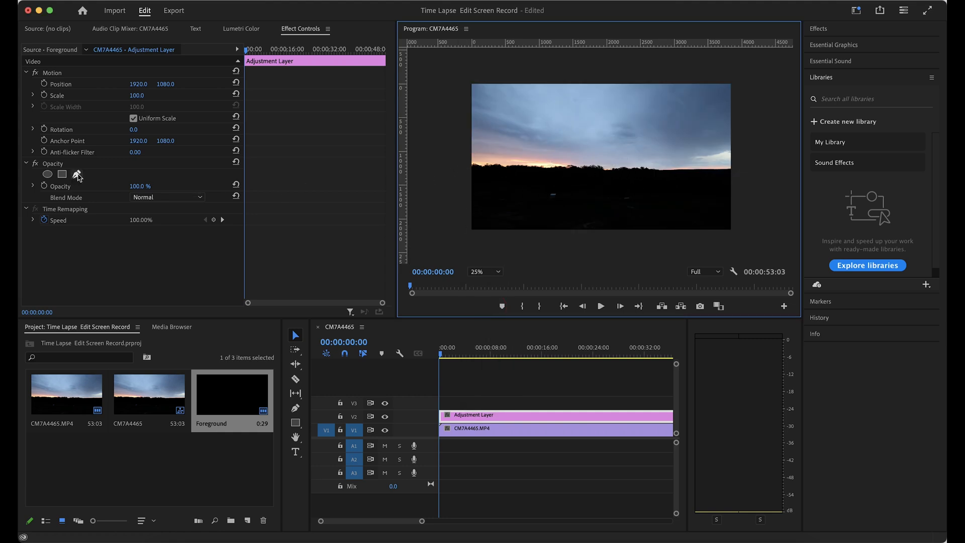
pyautogui.click(26, 164)
pyautogui.click(26, 163)
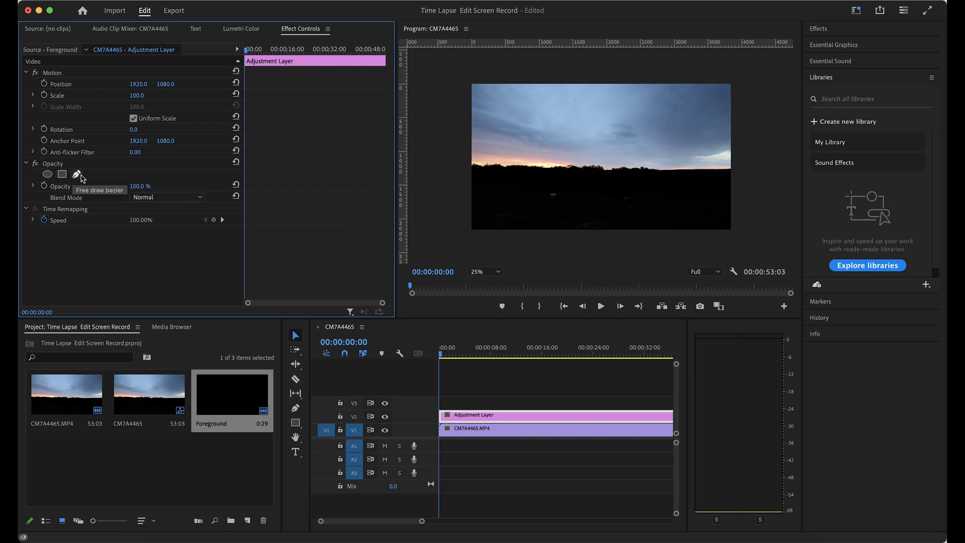
pyautogui.click(76, 175)
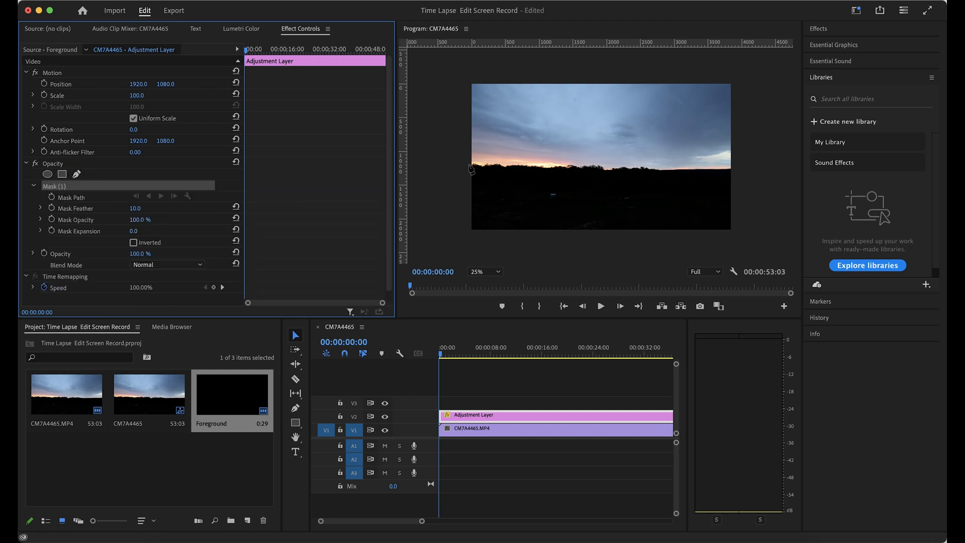
# Trace the mask's upper edge along the horizon, from just beyond the frame's left edge to past its right edge
pyautogui.click(468, 165)
pyautogui.click(479, 166)
pyautogui.click(487, 166)
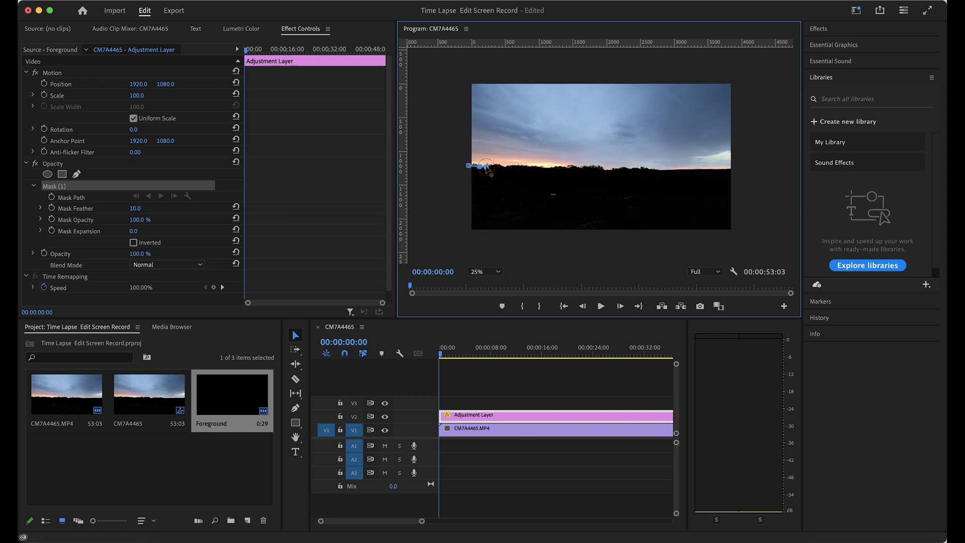
pyautogui.click(497, 166)
pyautogui.click(507, 167)
pyautogui.click(519, 166)
pyautogui.click(537, 167)
pyautogui.click(553, 169)
pyautogui.click(563, 167)
pyautogui.click(576, 166)
pyautogui.click(590, 167)
pyautogui.click(604, 168)
pyautogui.click(618, 171)
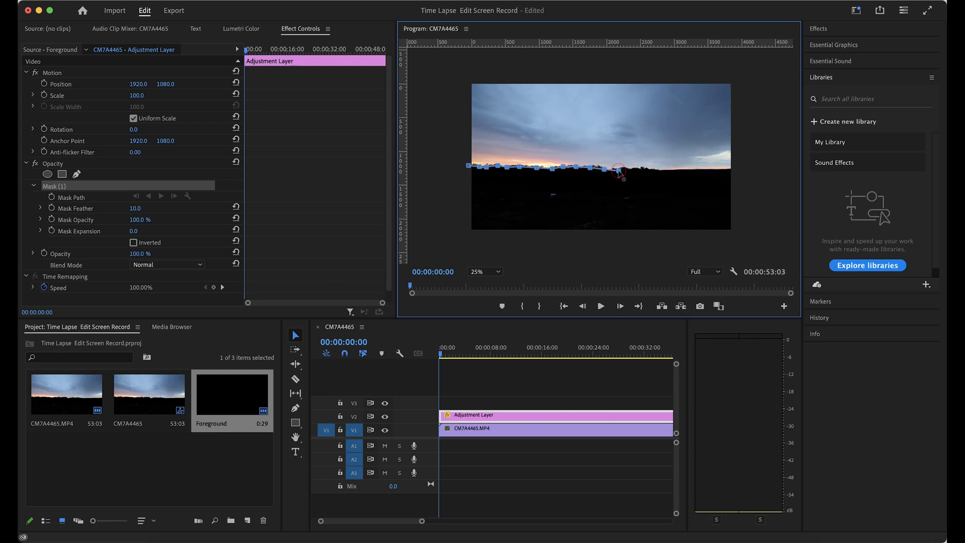
pyautogui.click(635, 168)
pyautogui.click(644, 168)
pyautogui.click(658, 171)
pyautogui.click(741, 169)
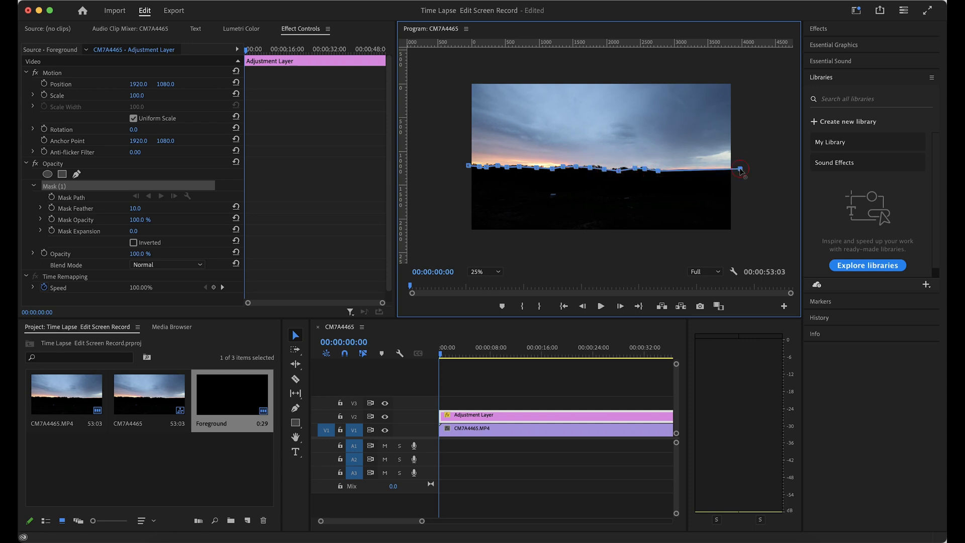
# Close the mask around the dark foreground, outside the frame's edges, and set its feather to 100
pyautogui.click(746, 215)
pyautogui.click(736, 242)
pyautogui.moveTo(707, 251); pyautogui.dragTo(696, 251)
pyautogui.click(466, 243)
pyautogui.click(429, 209)
pyautogui.click(457, 167)
pyautogui.click(468, 166)
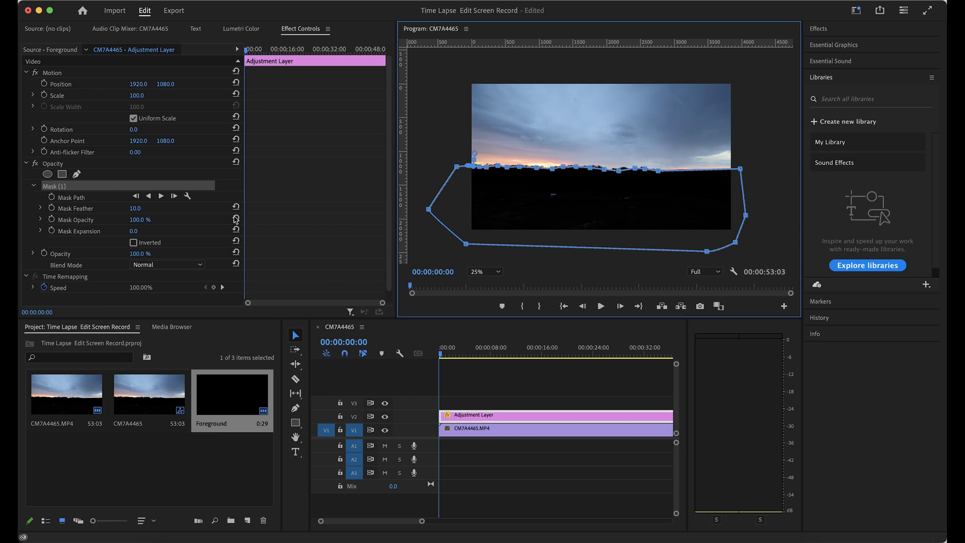
pyautogui.moveTo(135, 209); pyautogui.dragTo(170, 209)
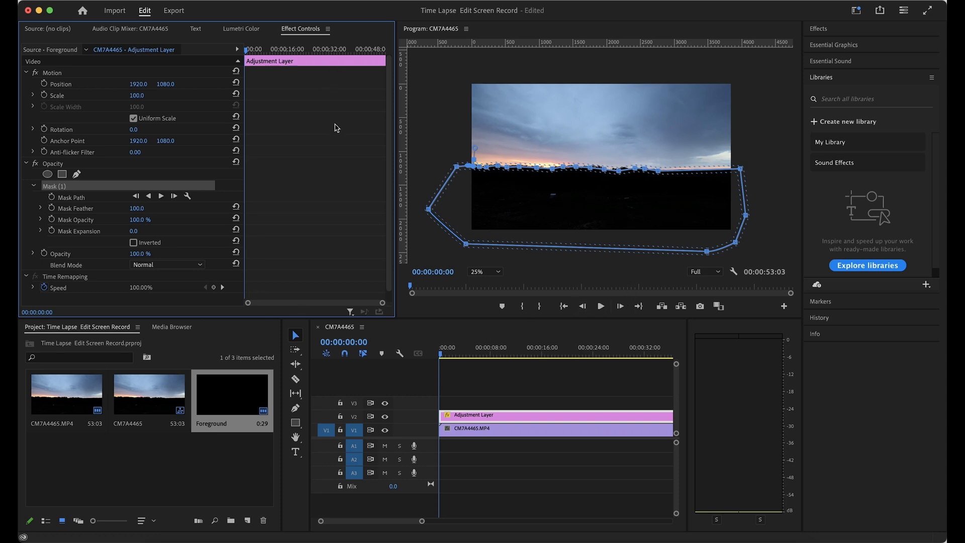
# Brighten the masked foreground with Lumetri Color basic correction, setting exposure to 4.3 and shadows to 83.3
pyautogui.click(243, 31)
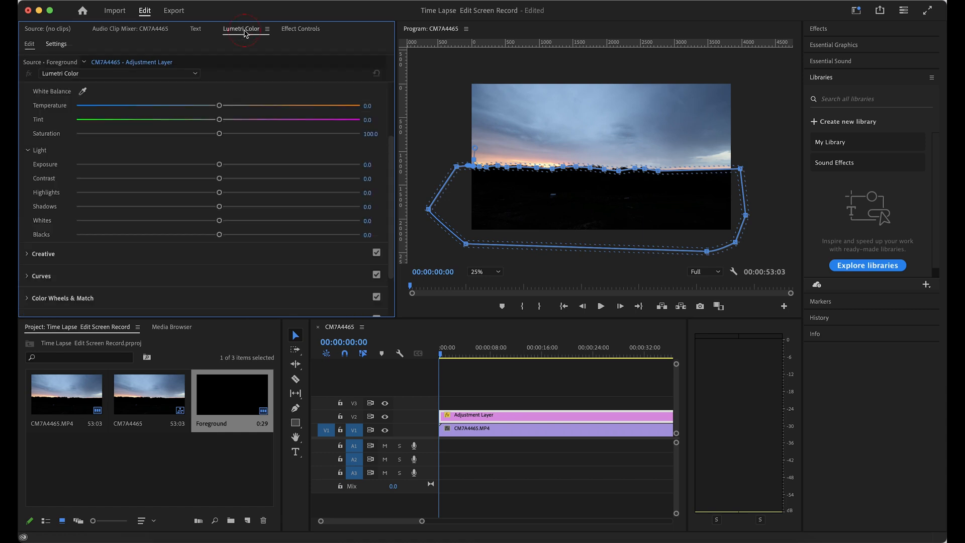
pyautogui.click(27, 152)
pyautogui.scroll(3, 29, 147)
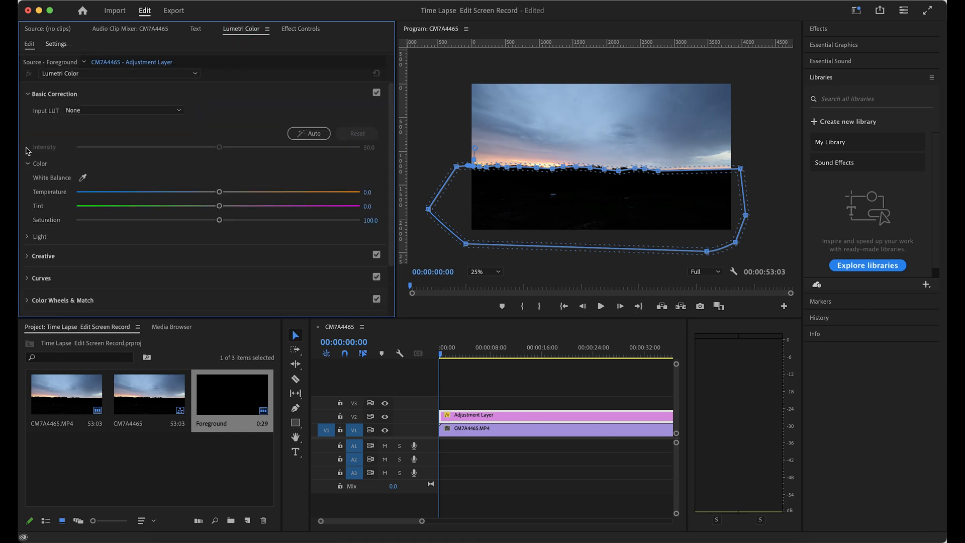
pyautogui.click(29, 94)
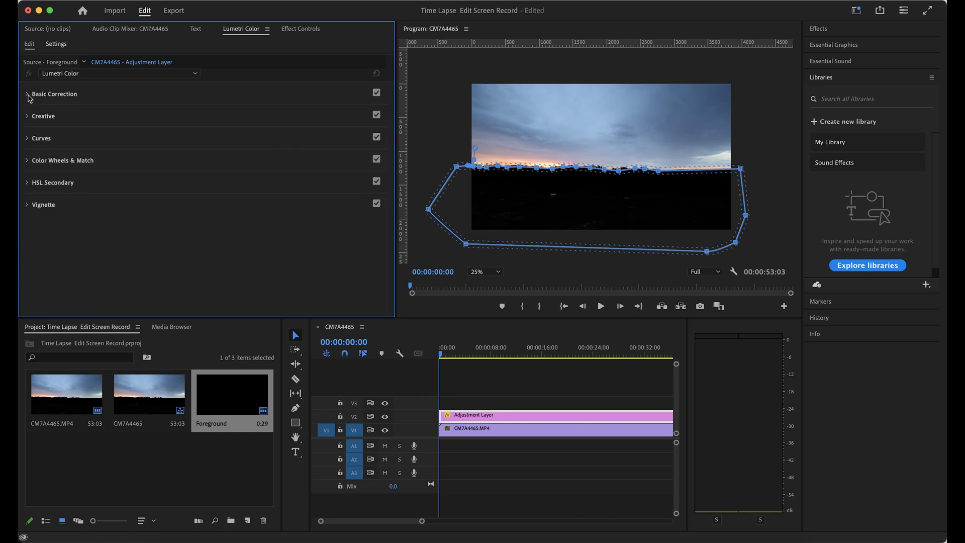
pyautogui.click(29, 95)
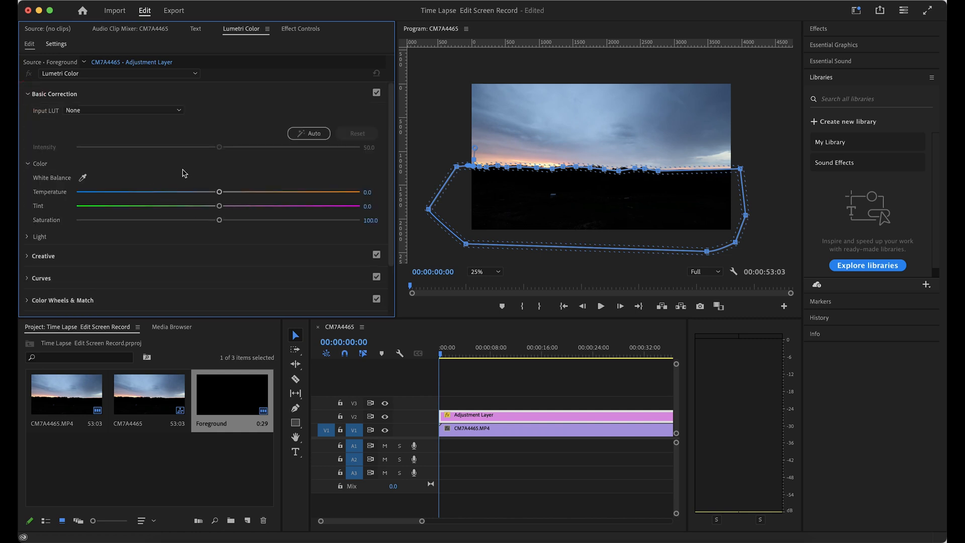
pyautogui.scroll(-1, 111, 194)
pyautogui.click(26, 205)
pyautogui.scroll(-2, 60, 191)
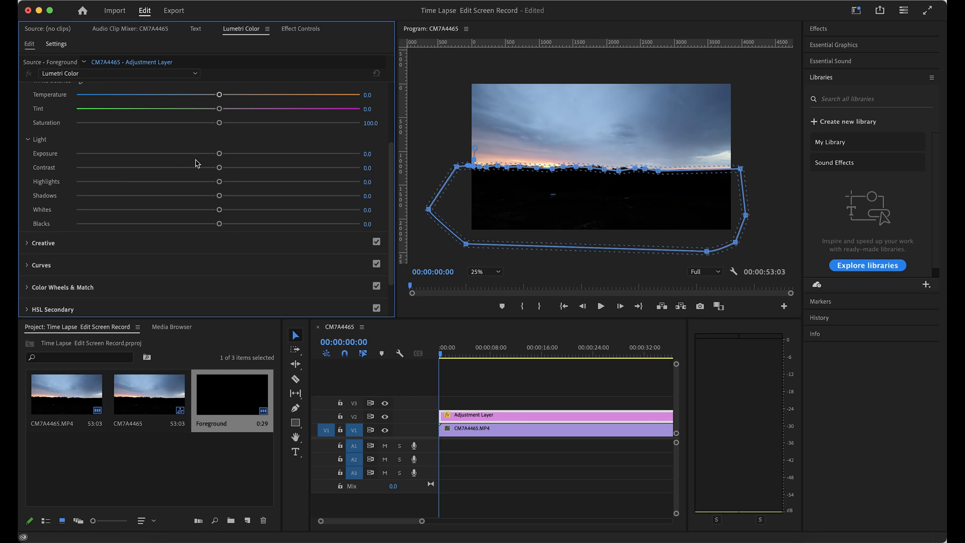
pyautogui.moveTo(220, 155); pyautogui.dragTo(318, 155)
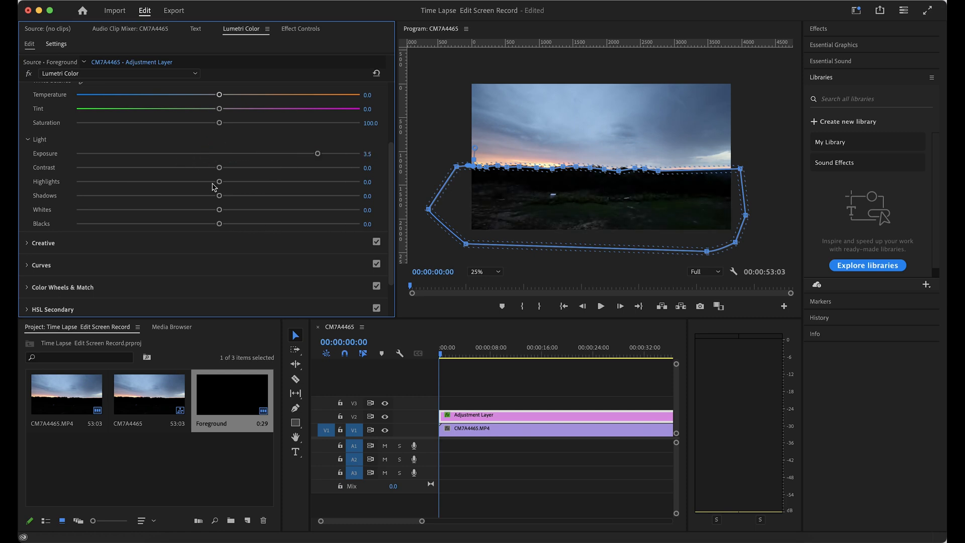
pyautogui.moveTo(222, 200); pyautogui.dragTo(336, 196)
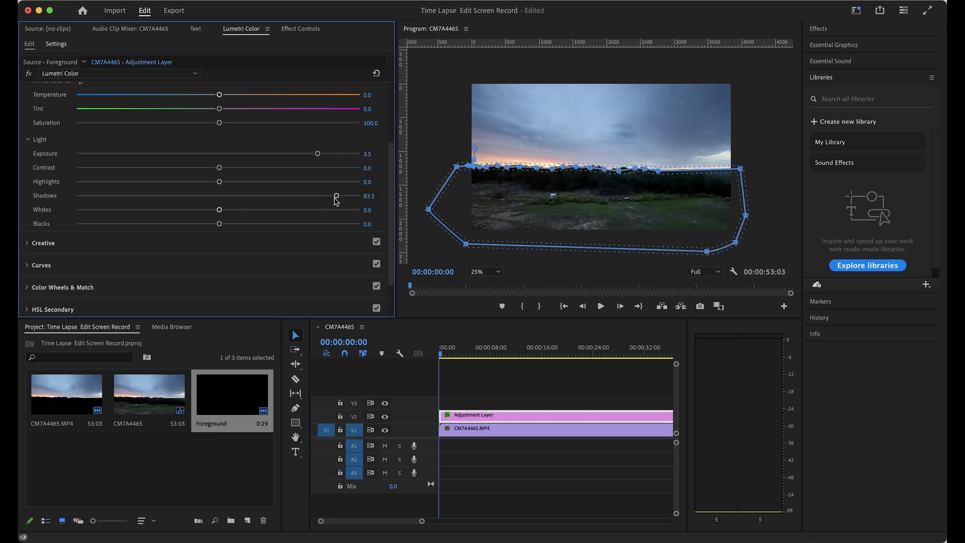
pyautogui.moveTo(317, 154); pyautogui.dragTo(340, 158)
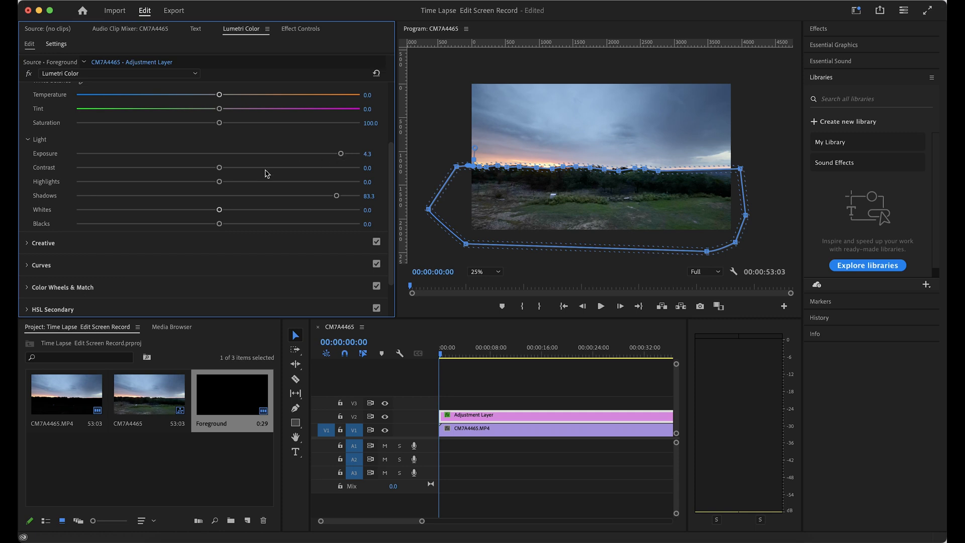
# Set the foreground adjustment's temperature to 34.2 and whites to 54.0
pyautogui.moveTo(221, 98); pyautogui.dragTo(265, 100)
pyautogui.moveTo(221, 212); pyautogui.dragTo(296, 214)
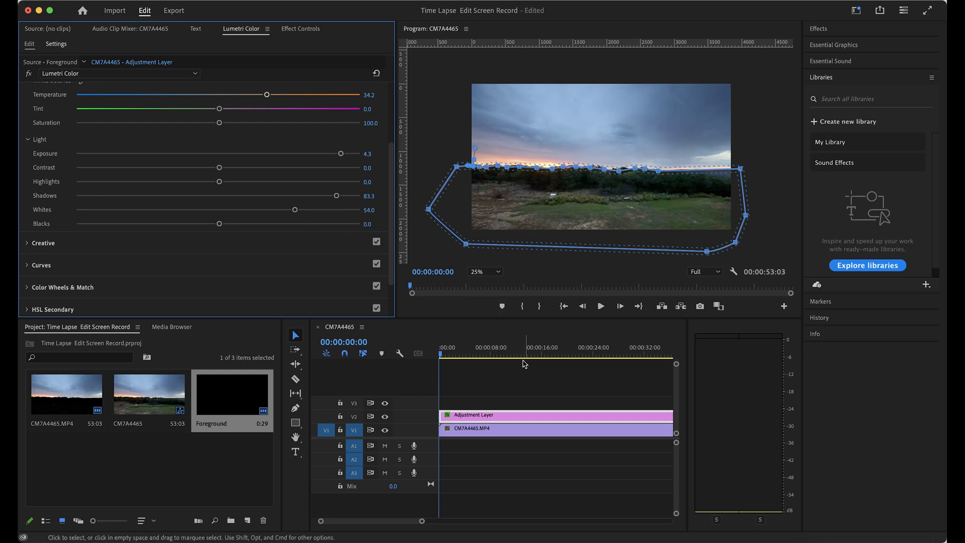
# Play the graded sequence from the start and move the playhead to about 25 seconds to check the foreground
pyautogui.click(504, 417)
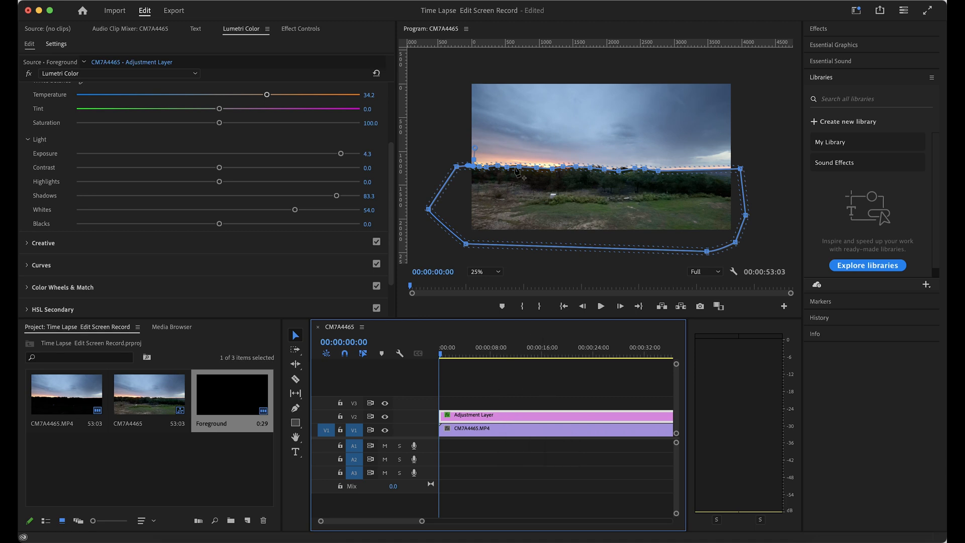
pyautogui.click(448, 106)
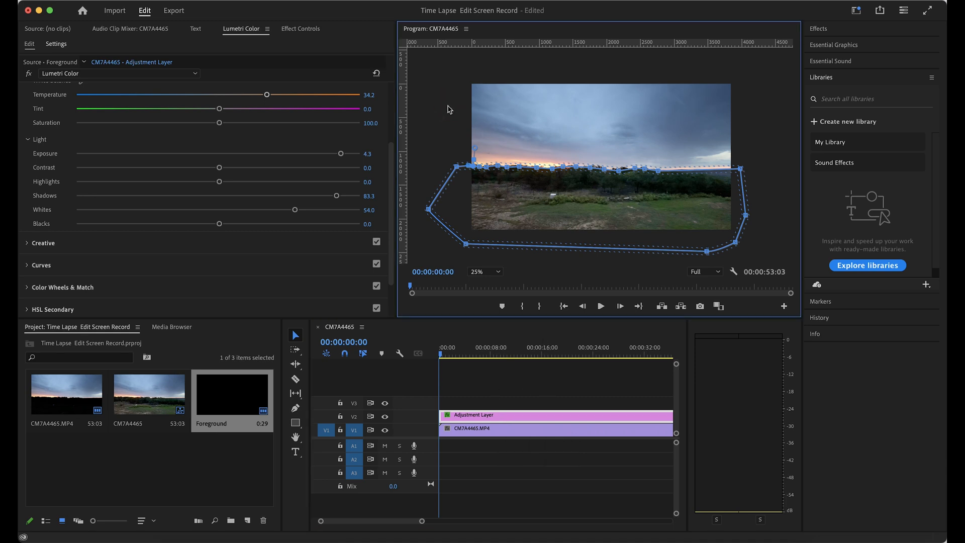
pyautogui.press('space')
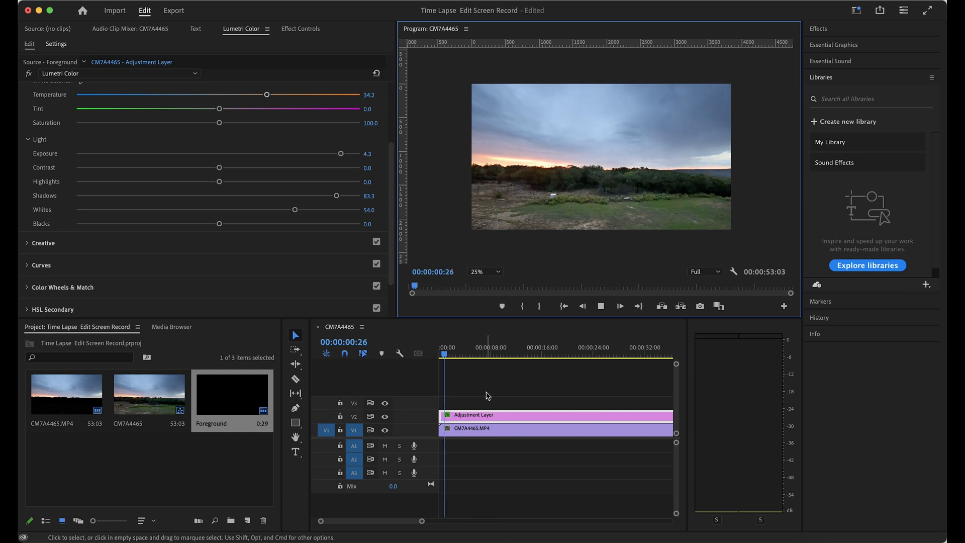
pyautogui.press('space')
pyautogui.click(596, 354)
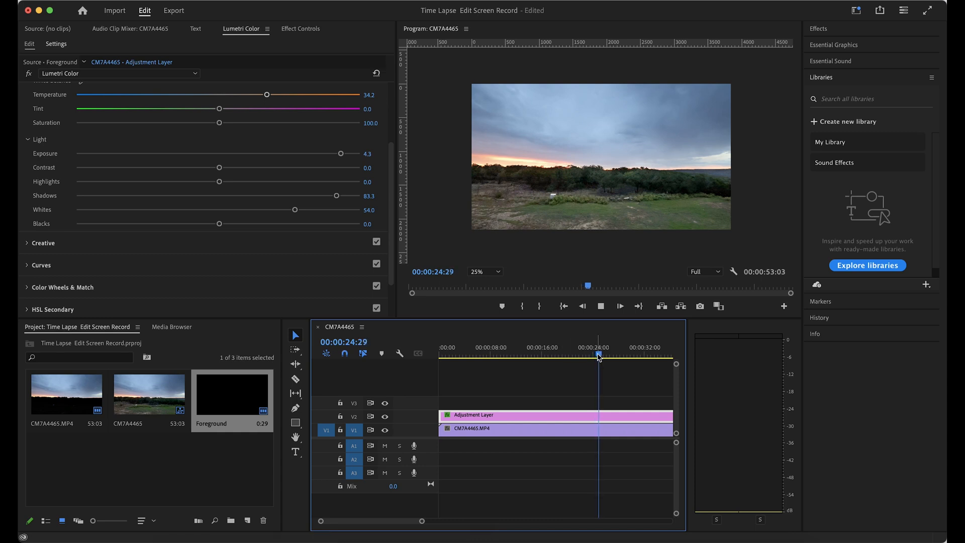
# Play the graded sequence from near its beginning to check the foreground, and return the playhead to the start
pyautogui.moveTo(599, 357); pyautogui.dragTo(467, 374)
pyautogui.press('space')
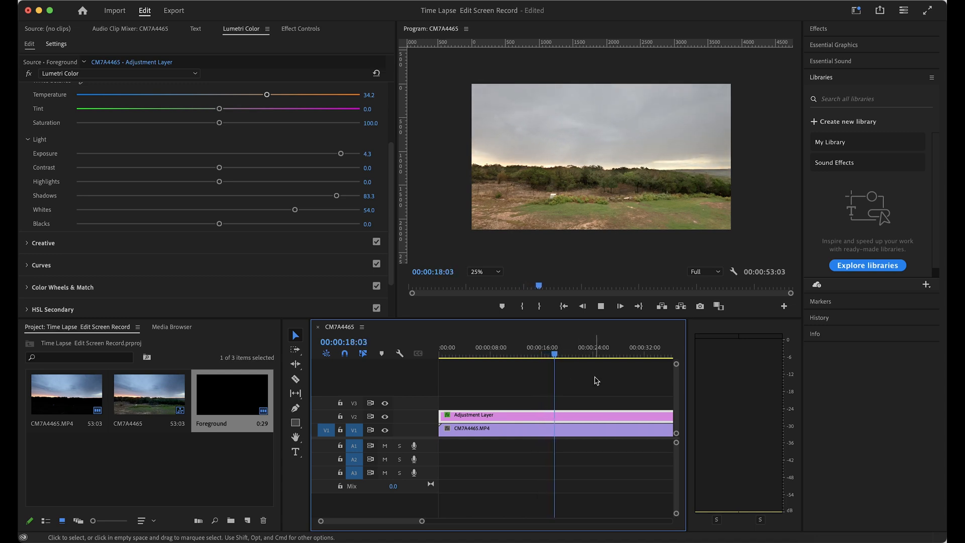
pyautogui.moveTo(422, 521); pyautogui.dragTo(469, 521)
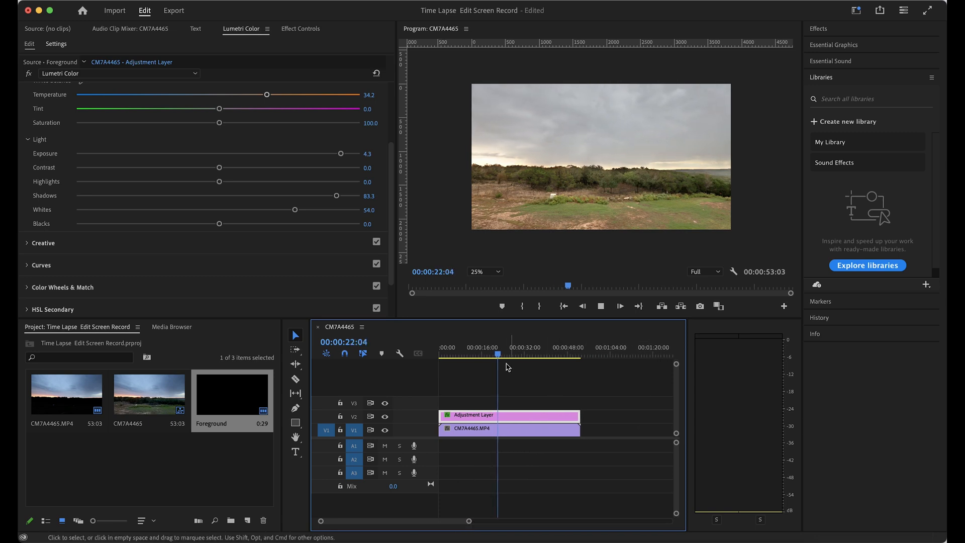
pyautogui.moveTo(509, 355); pyautogui.dragTo(433, 367)
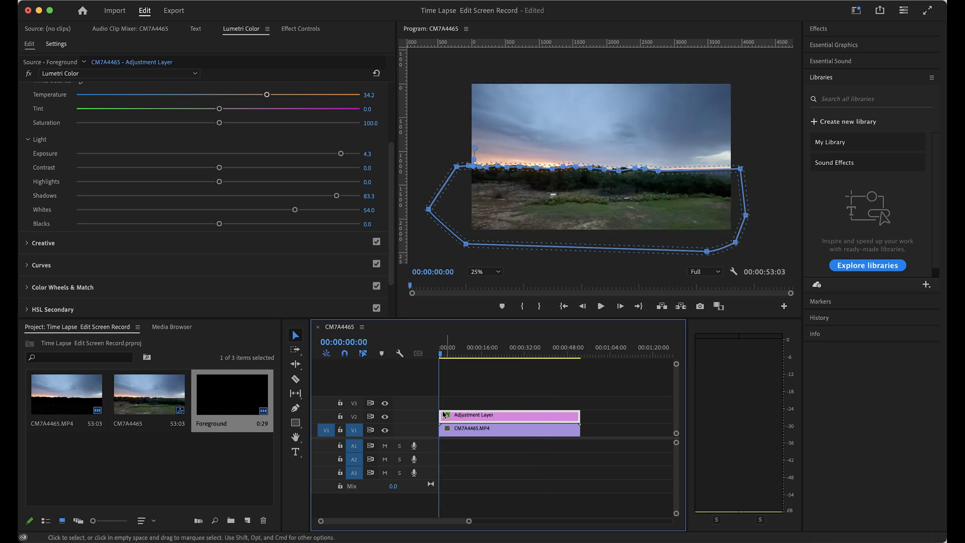
# Enable opacity keyframing on the foreground adjustment layer with a 100% keyframe at the sequence start
pyautogui.click(303, 28)
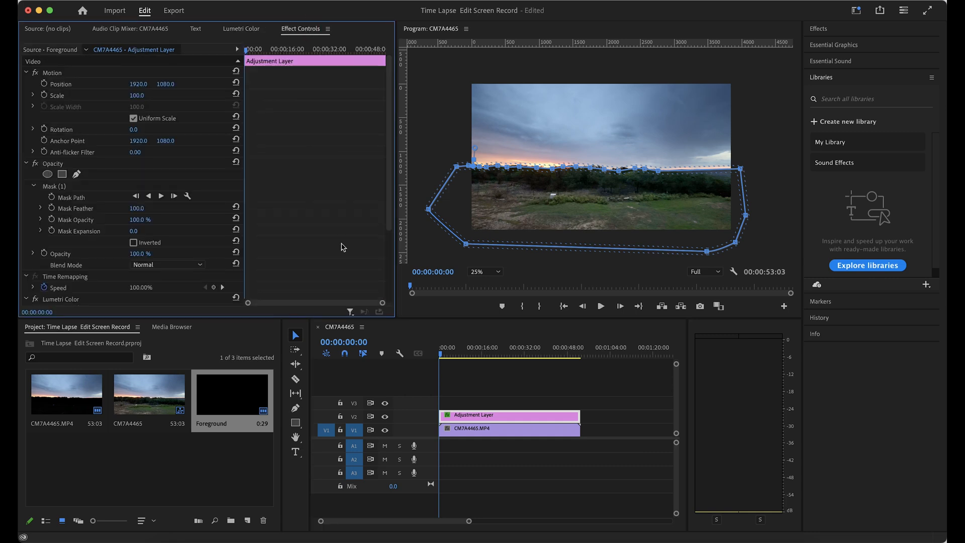
pyautogui.click(487, 417)
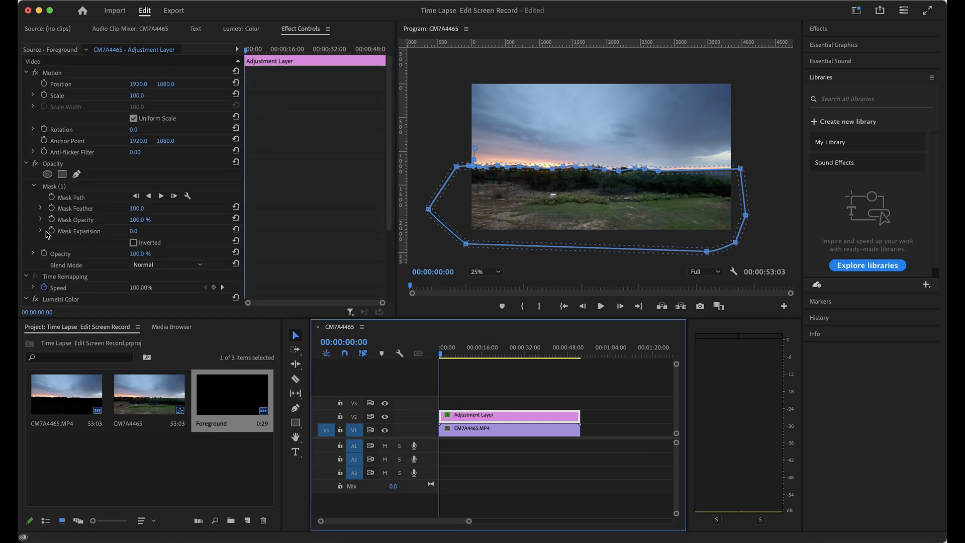
pyautogui.scroll(-1, 43, 234)
pyautogui.scroll(-8, 80, 237)
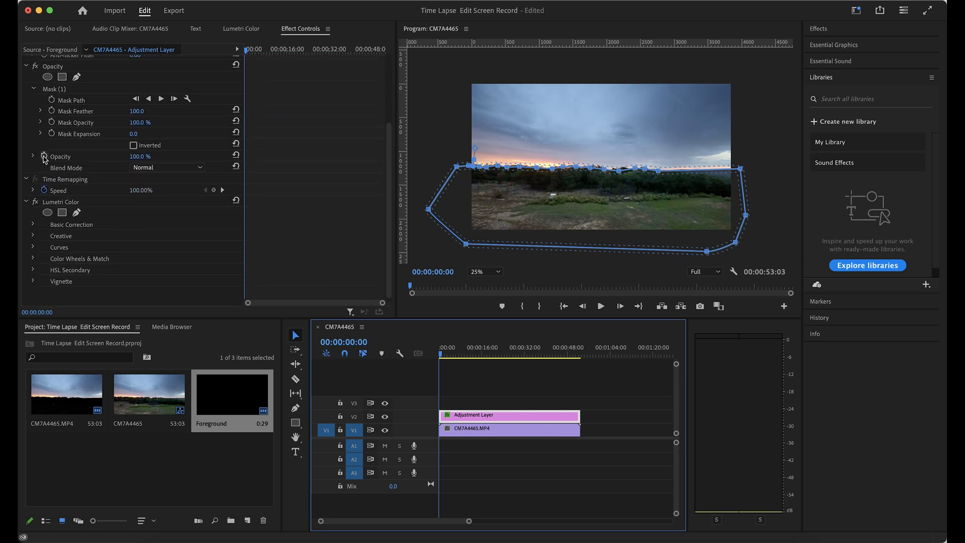
pyautogui.click(45, 158)
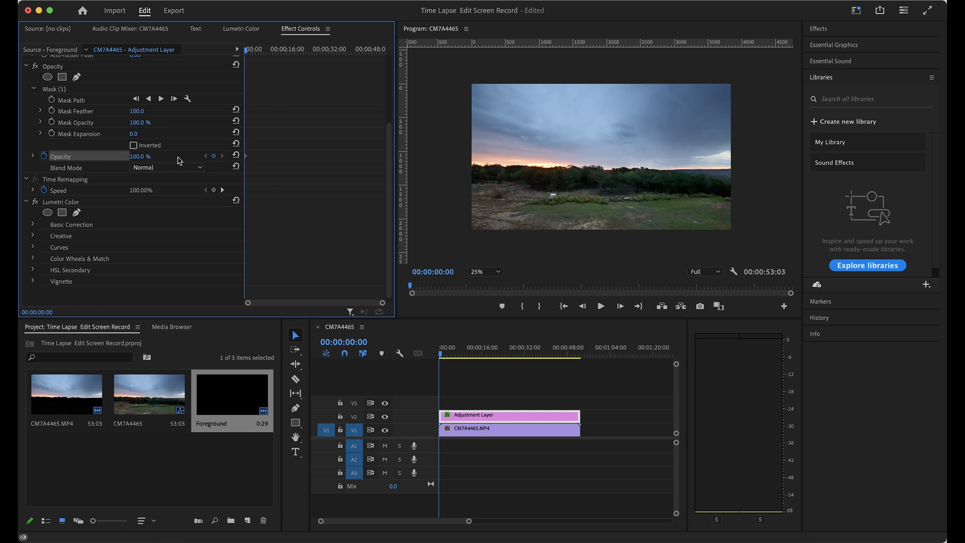
# Add a second opacity keyframe near the end of the foreground adjustment layer, at 00:00:52:18, and set it to 28%
pyautogui.click(565, 355)
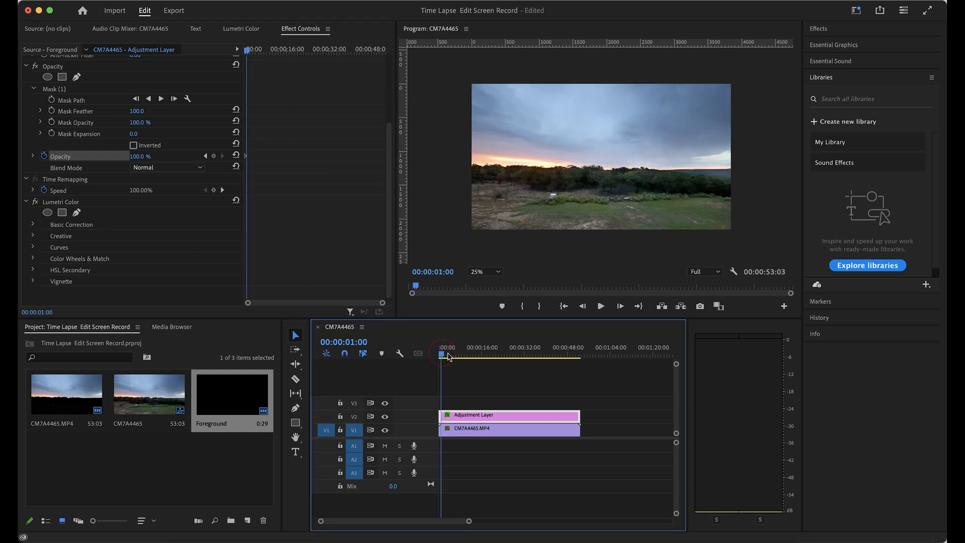
pyautogui.moveTo(570, 366); pyautogui.dragTo(583, 365)
pyautogui.click(214, 156)
pyautogui.moveTo(137, 159); pyautogui.dragTo(107, 160)
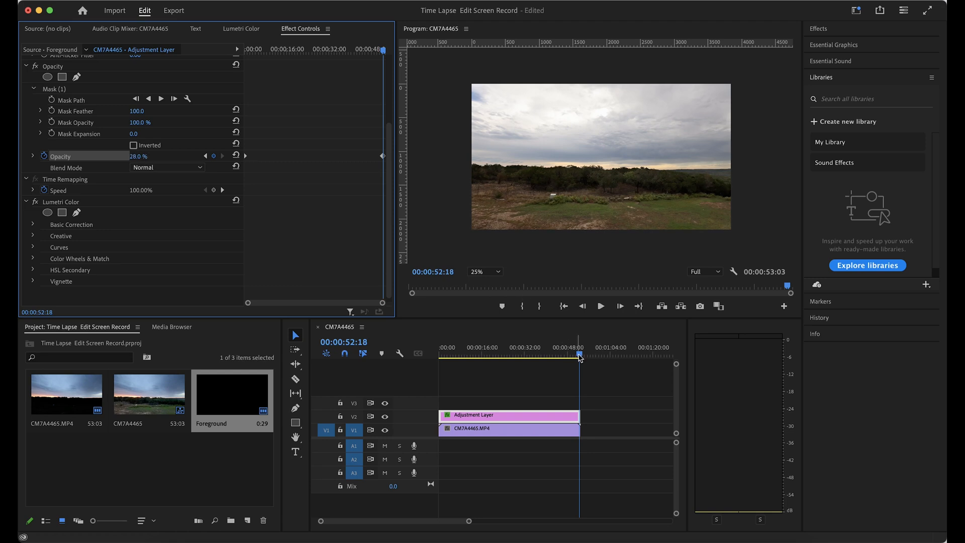
# Play and scrub the sequence to review the foreground adjustment's opacity fade, returning the playhead to the start
pyautogui.moveTo(581, 357); pyautogui.dragTo(431, 357)
pyautogui.press('space')
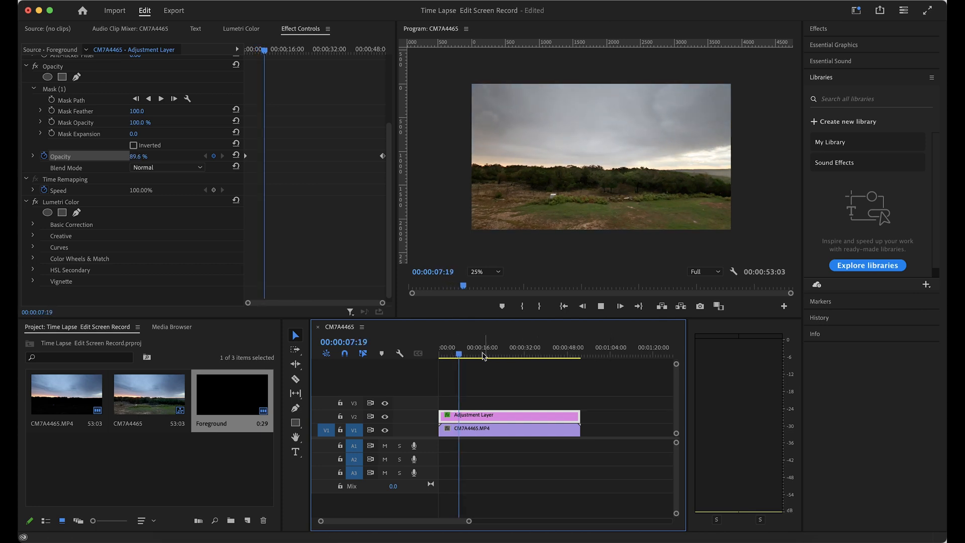
pyautogui.moveTo(568, 356); pyautogui.dragTo(435, 370)
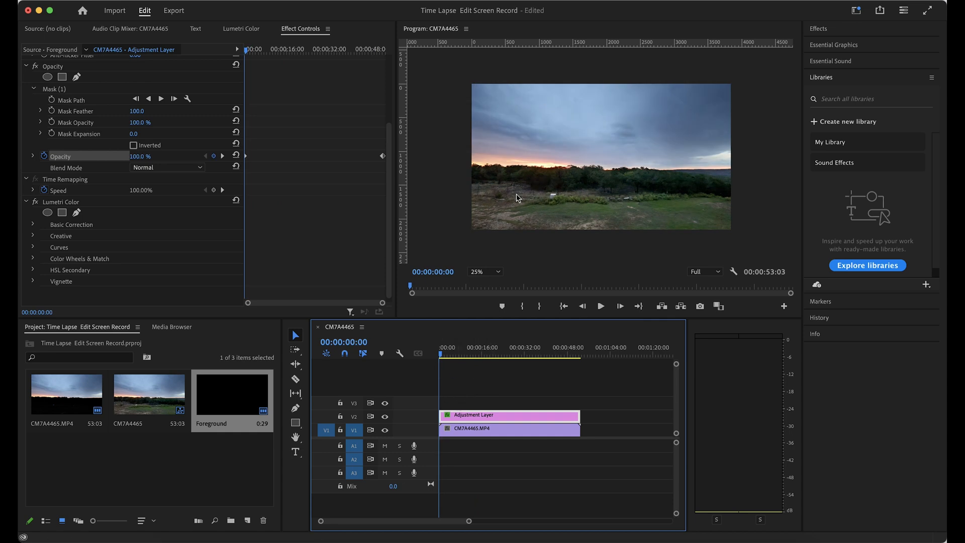
# Create a second 3840 x 2160 adjustment layer at 29.97 fps and name it Sky
pyautogui.click(175, 464)
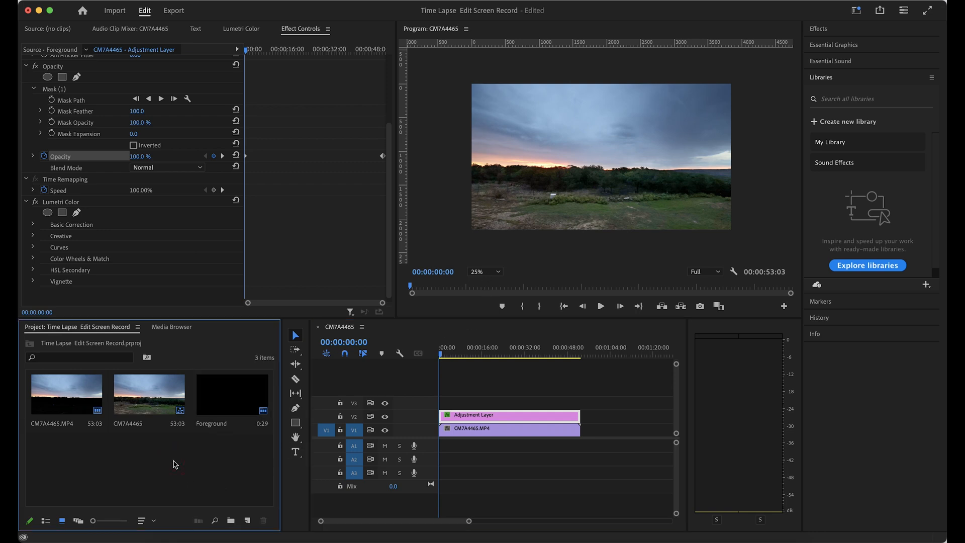
pyautogui.rightClick(175, 463)
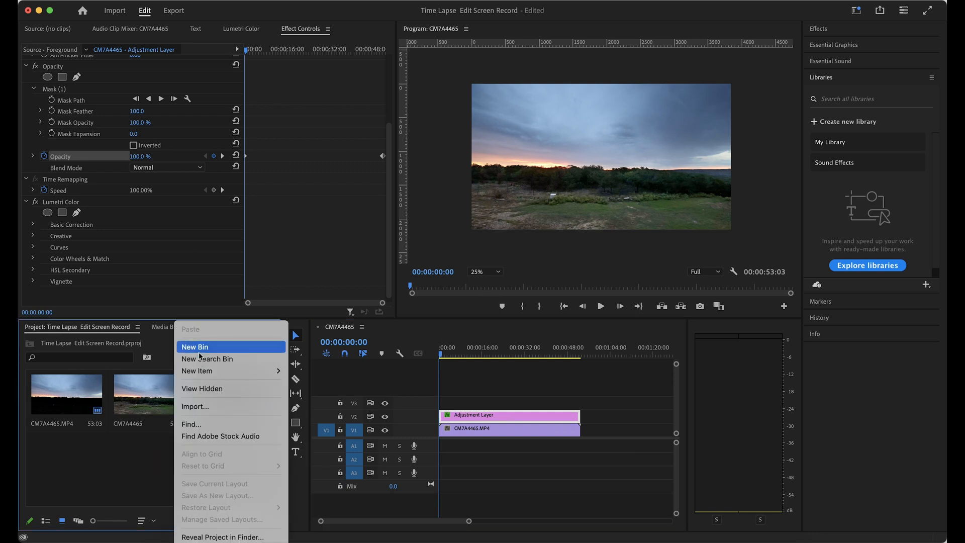
pyautogui.moveTo(261, 371)
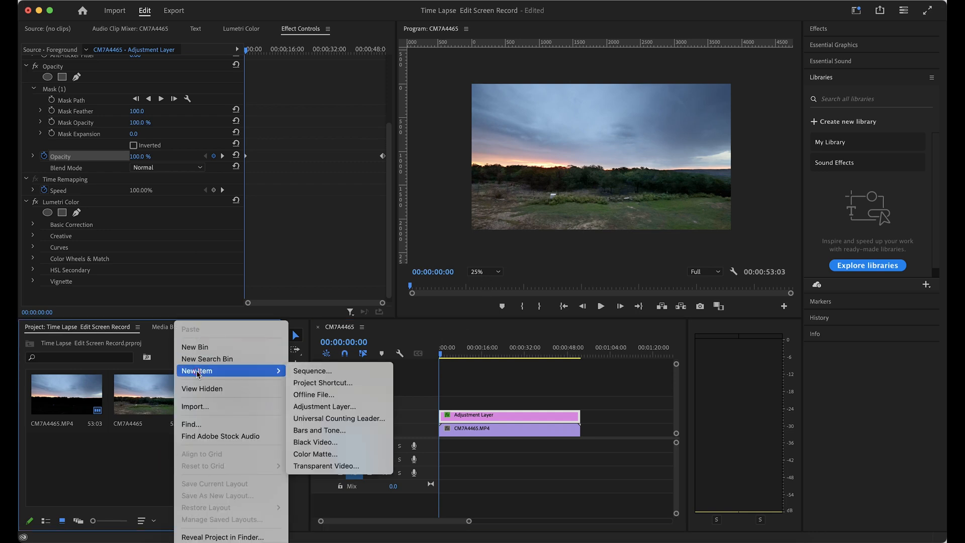
pyautogui.click(325, 407)
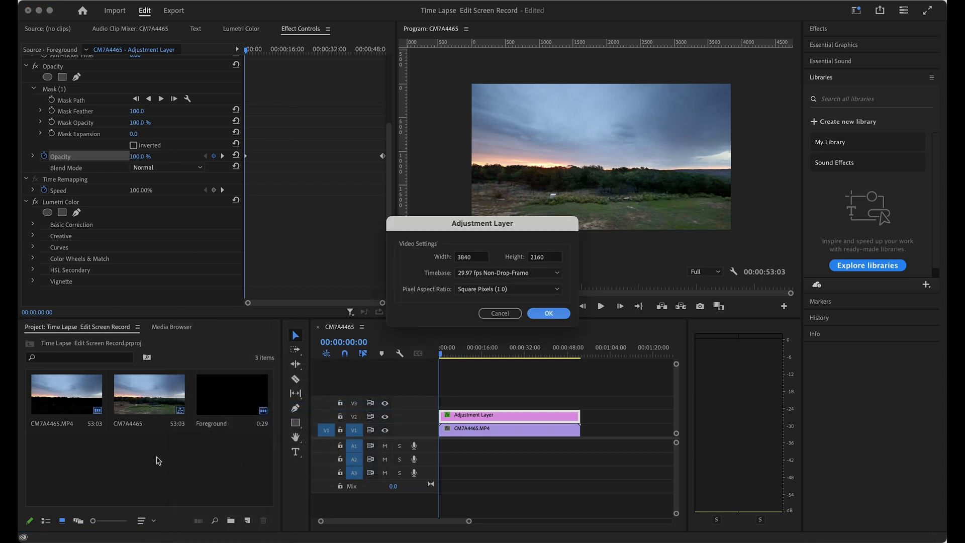
pyautogui.click(550, 313)
pyautogui.click(58, 489)
pyautogui.write('Sky')
pyautogui.press('Return')
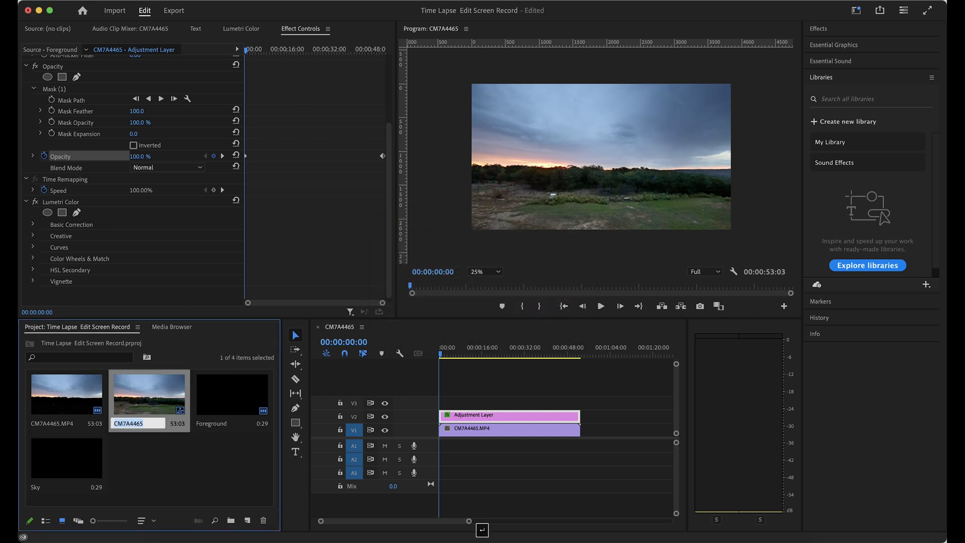
# Place the Sky adjustment layer on track V3 at the sequence start and extend it to the end of the footage
pyautogui.moveTo(83, 458); pyautogui.dragTo(449, 402)
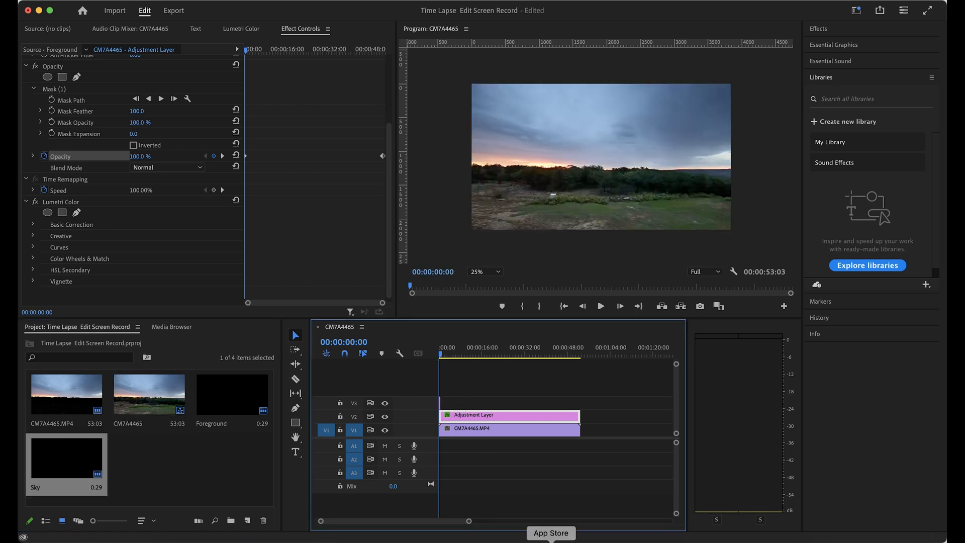
pyautogui.moveTo(469, 522); pyautogui.dragTo(409, 521)
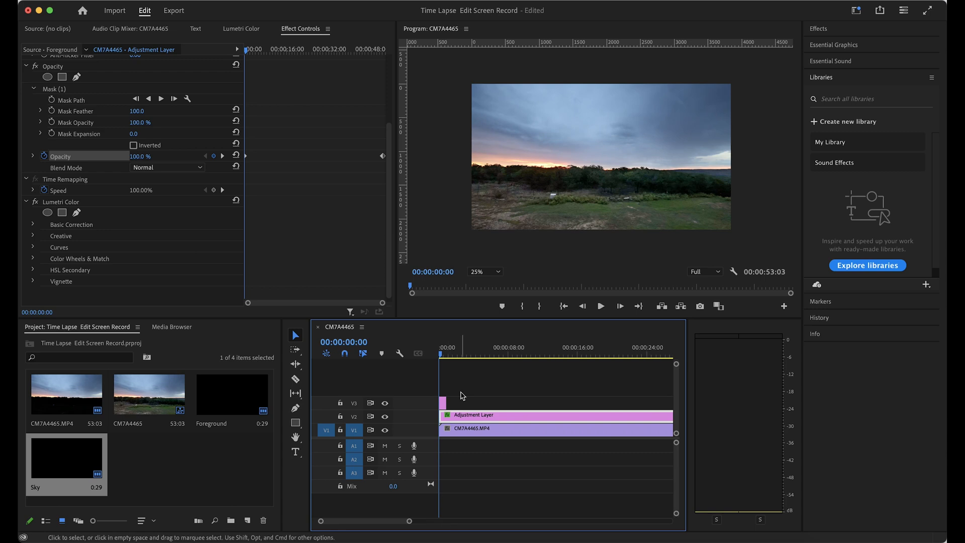
pyautogui.moveTo(445, 402); pyautogui.dragTo(666, 406)
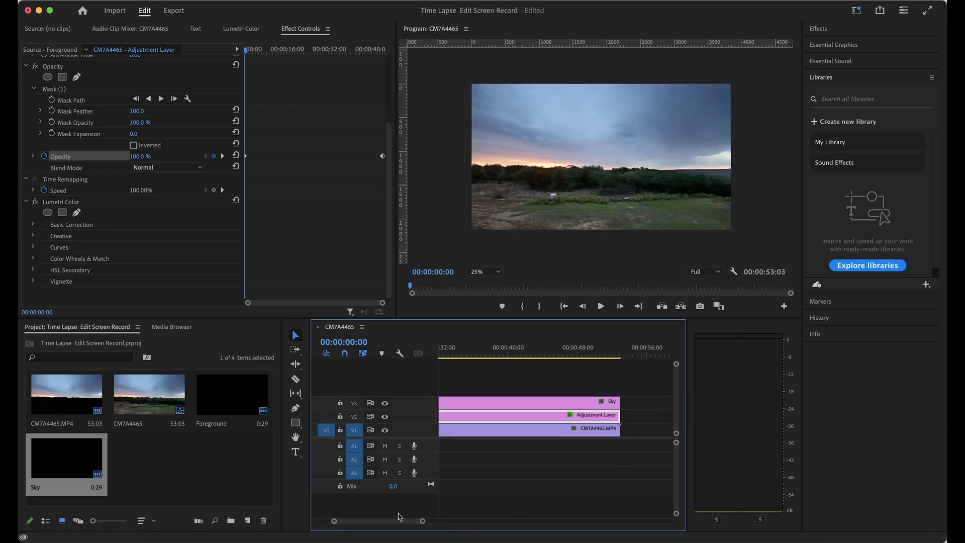
pyautogui.moveTo(424, 523); pyautogui.dragTo(415, 523)
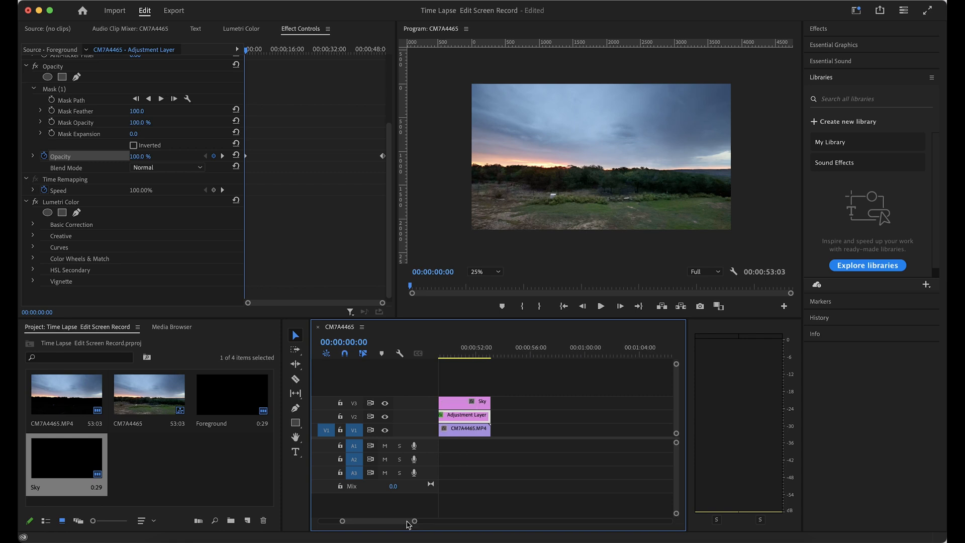
pyautogui.press('\\')
# Draw the lower edge of a free-draw opacity mask on the Sky layer along the horizon, spanning the full frame width
pyautogui.click(472, 404)
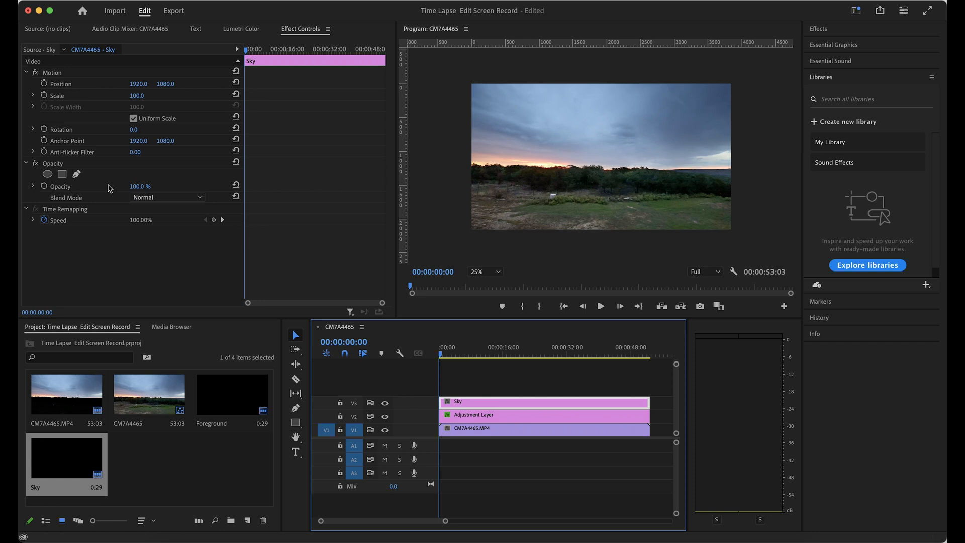
pyautogui.click(77, 175)
pyautogui.click(468, 165)
pyautogui.click(505, 167)
pyautogui.click(555, 170)
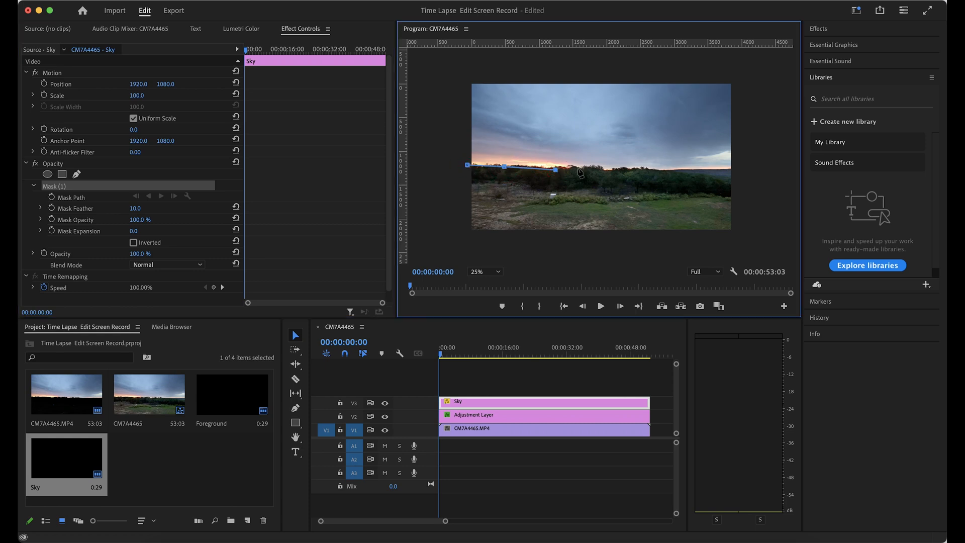
pyautogui.click(582, 168)
pyautogui.click(603, 168)
pyautogui.click(635, 170)
pyautogui.click(668, 170)
pyautogui.click(701, 170)
pyautogui.click(733, 169)
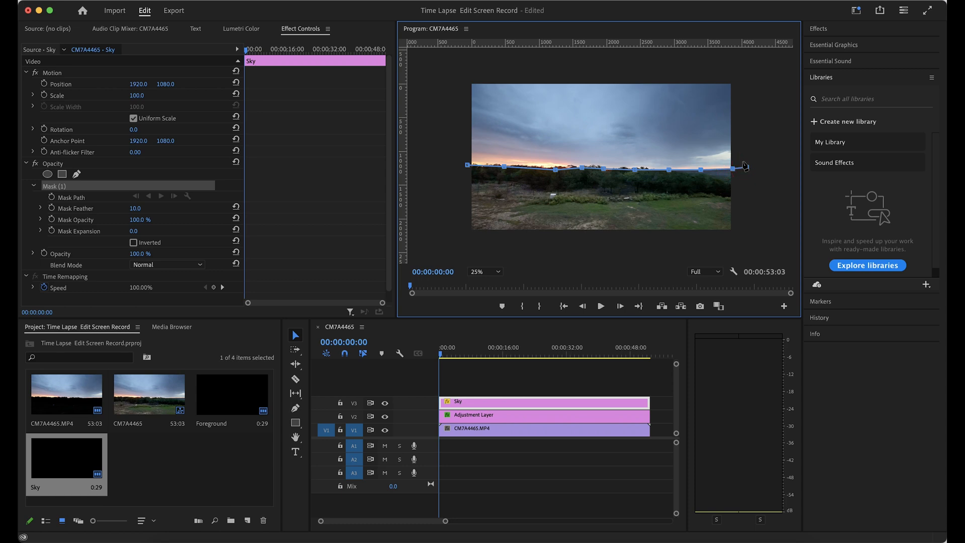
# Close the Sky mask around the sky, beyond the frame's upper and side edges, and set its feather to 92
pyautogui.click(748, 65)
pyautogui.click(535, 67)
pyautogui.click(435, 74)
pyautogui.click(447, 140)
pyautogui.click(466, 165)
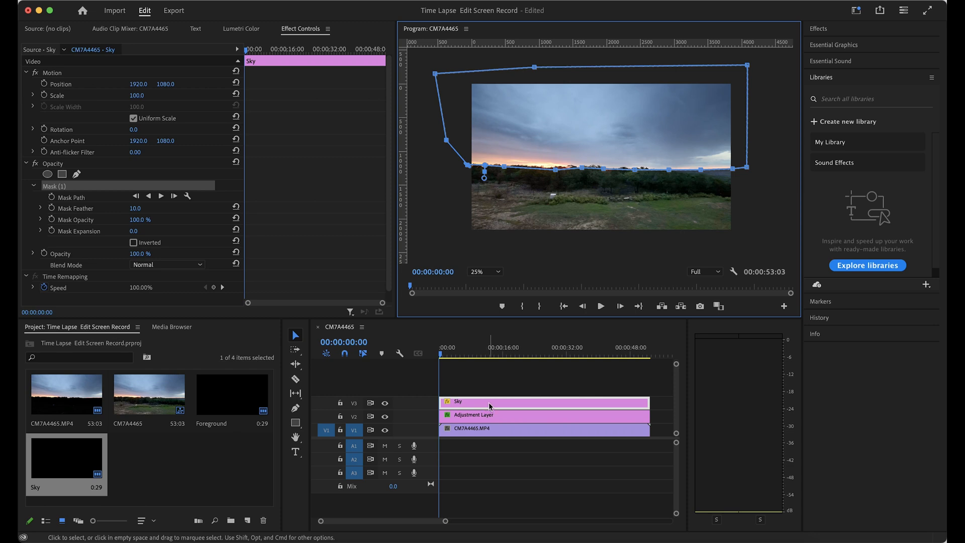
pyautogui.click(133, 208)
pyautogui.moveTo(132, 208); pyautogui.dragTo(146, 208)
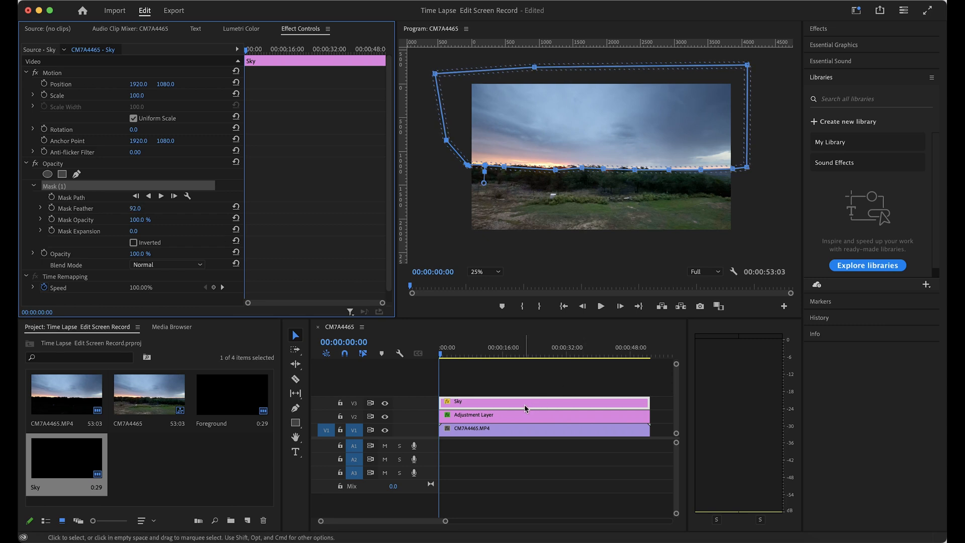
# Apply Lumetri basic correction to the Sky layer: exposure -0.7, contrast 56.7, shadows 1.1, whites -30.8 and blacks -70.0
pyautogui.click(242, 29)
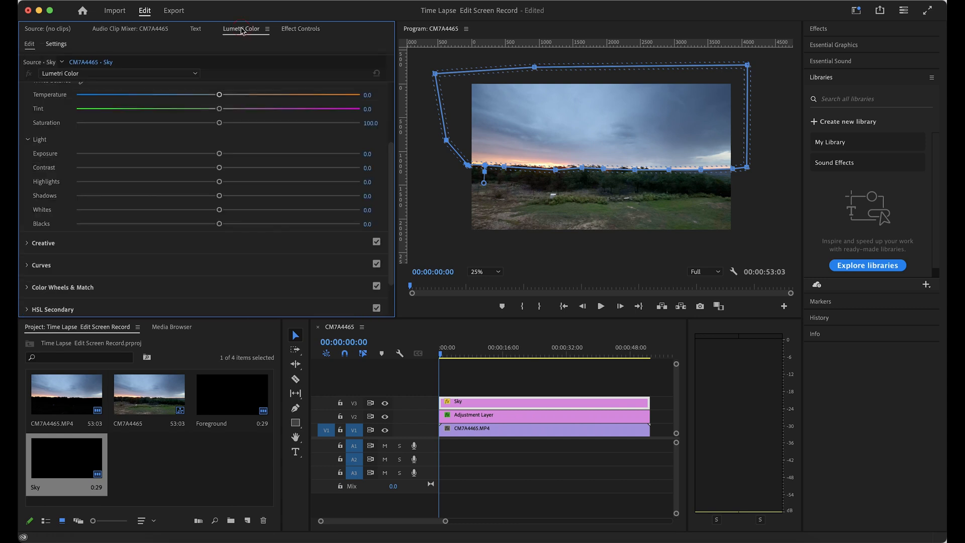
pyautogui.scroll(4, 246, 181)
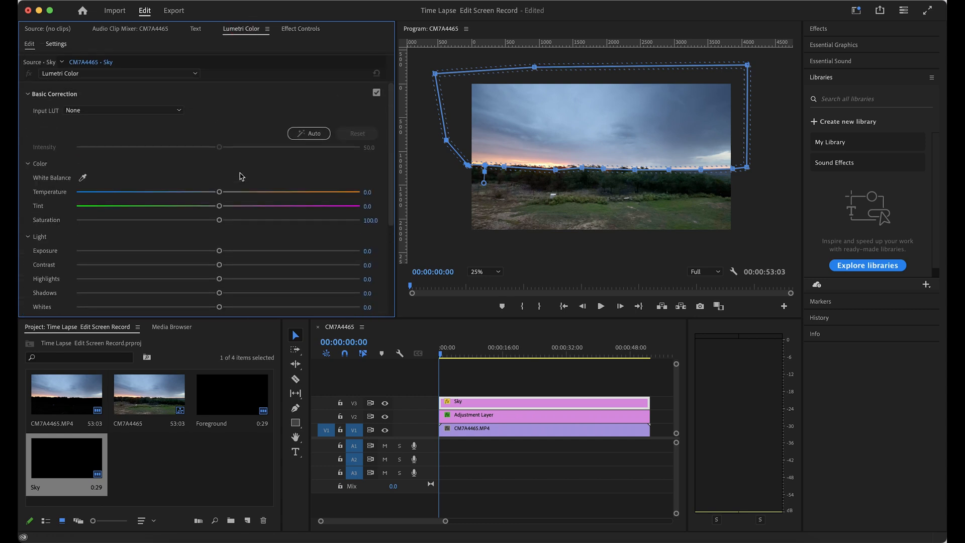
pyautogui.scroll(-1, 242, 176)
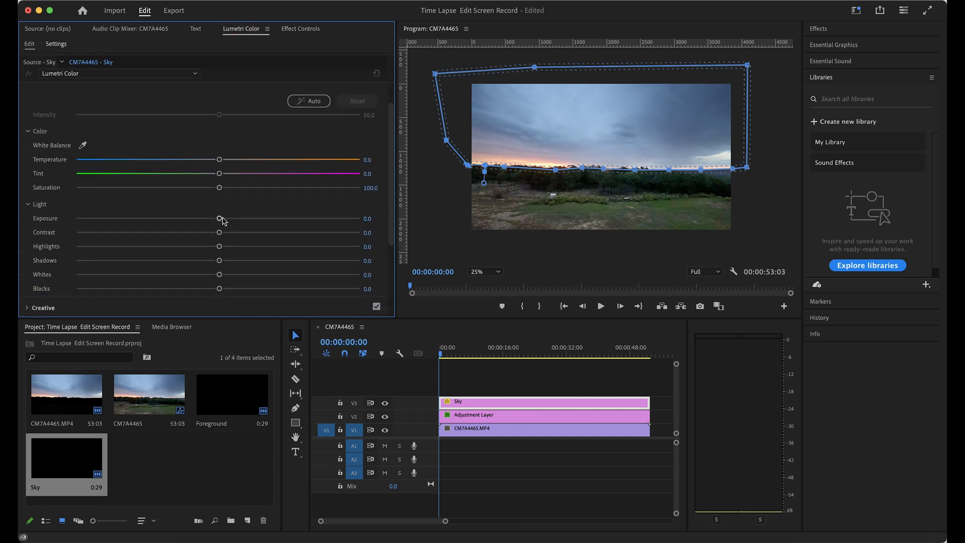
pyautogui.moveTo(222, 221); pyautogui.dragTo(297, 238)
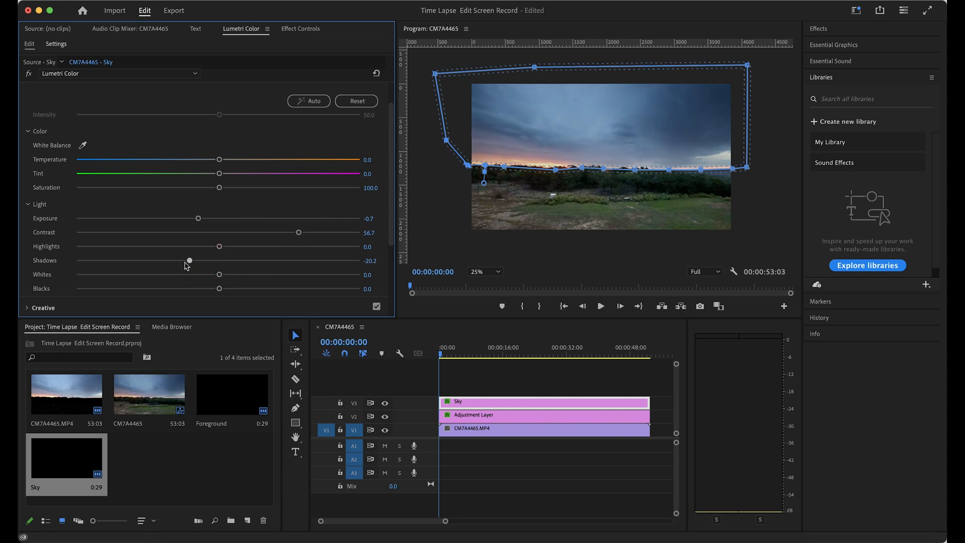
pyautogui.moveTo(219, 262); pyautogui.dragTo(119, 294)
pyautogui.moveTo(216, 278); pyautogui.dragTo(176, 279)
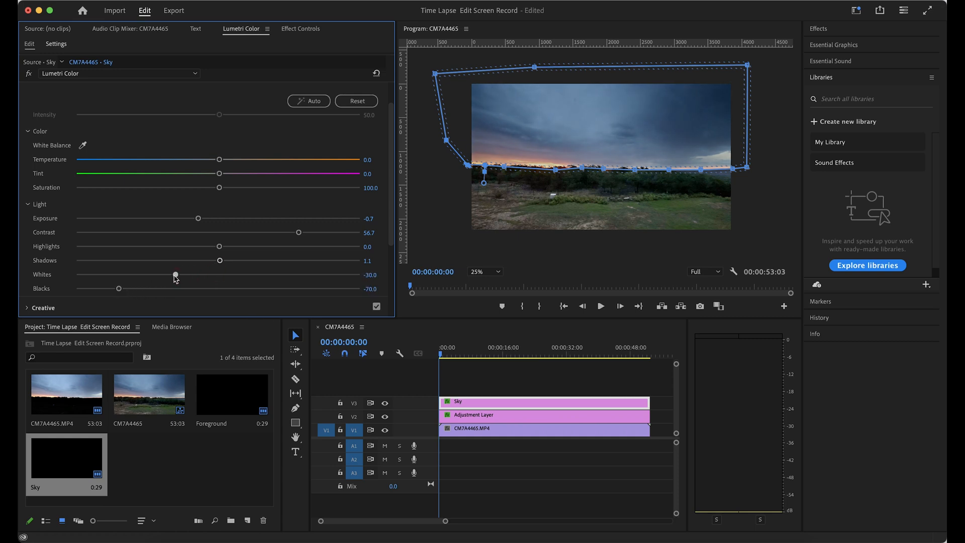
# Preview about six seconds of the sequence and readjust the Sky layer's exposure to -1.3 and whites to 59.3
pyautogui.press('space')
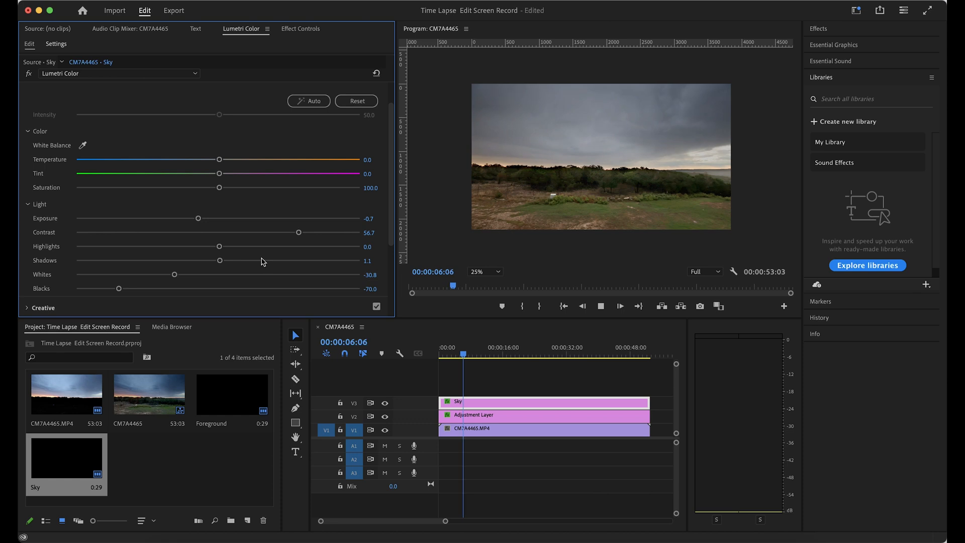
pyautogui.press('space')
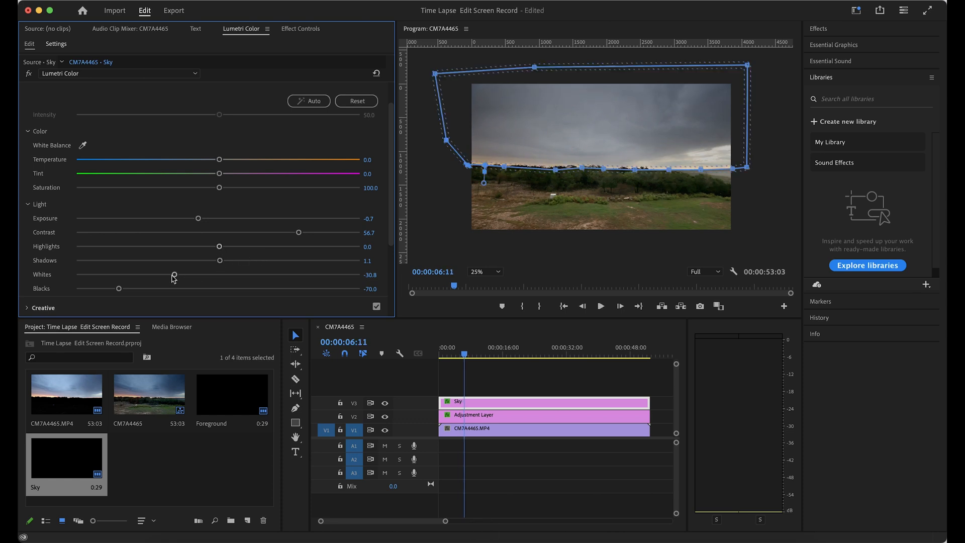
pyautogui.moveTo(176, 275); pyautogui.dragTo(249, 286)
pyautogui.moveTo(198, 218); pyautogui.dragTo(186, 221)
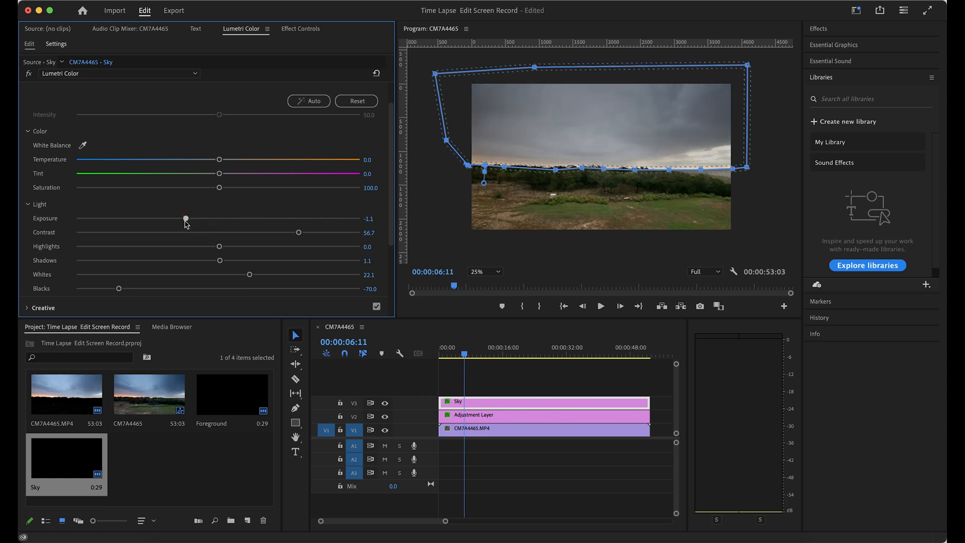
pyautogui.moveTo(250, 275); pyautogui.dragTo(299, 281)
# Play the sequence on to about 14 seconds and set the Sky layer's blacks to -76.0
pyautogui.press('space')
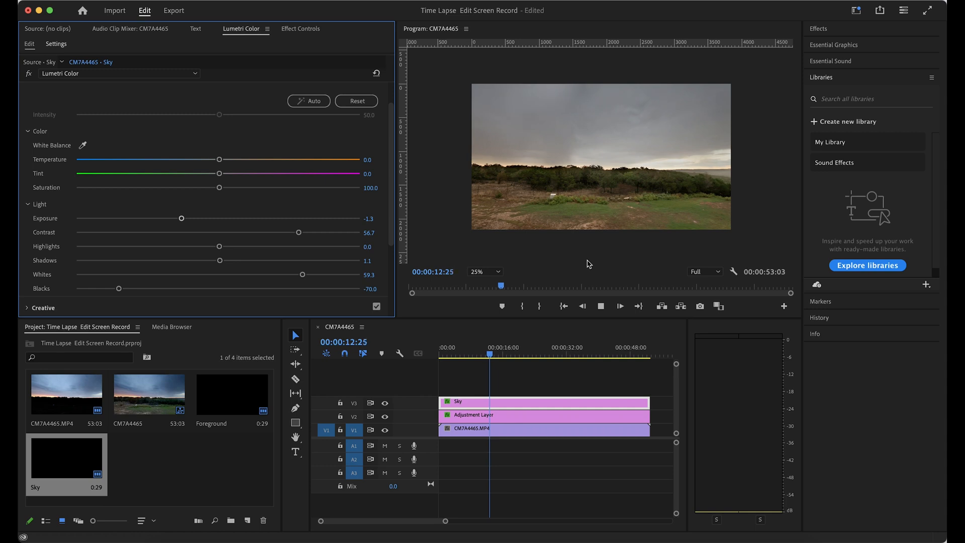
pyautogui.press('space')
pyautogui.moveTo(118, 290)
pyautogui.mouseDown()
pyautogui.moveTo(93, 291)
pyautogui.moveTo(111, 291)
pyautogui.mouseUp()
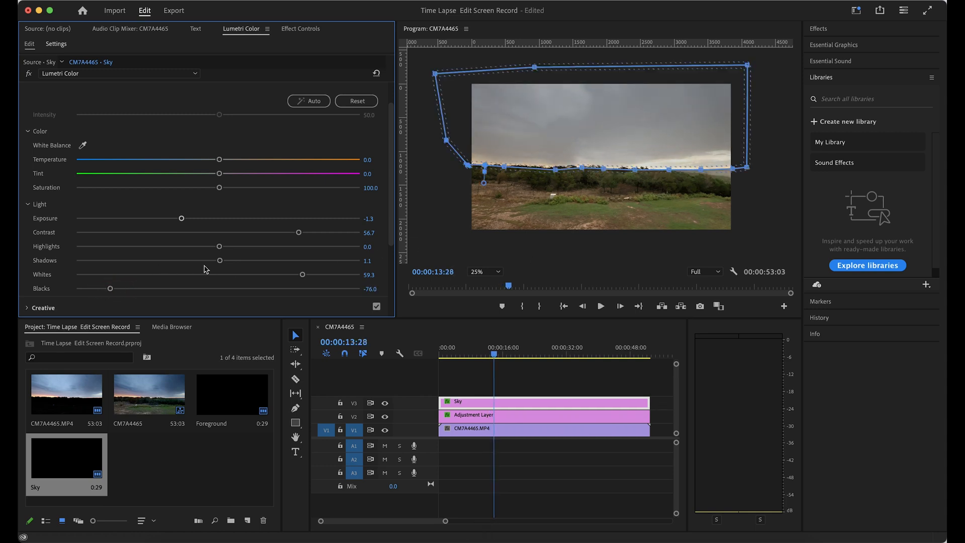
# Set the Sky layer's shadows to -42.2 and preview the sequence to about 20 seconds
pyautogui.scroll(-2, 181, 248)
pyautogui.moveTo(222, 231); pyautogui.dragTo(158, 231)
pyautogui.press('space')
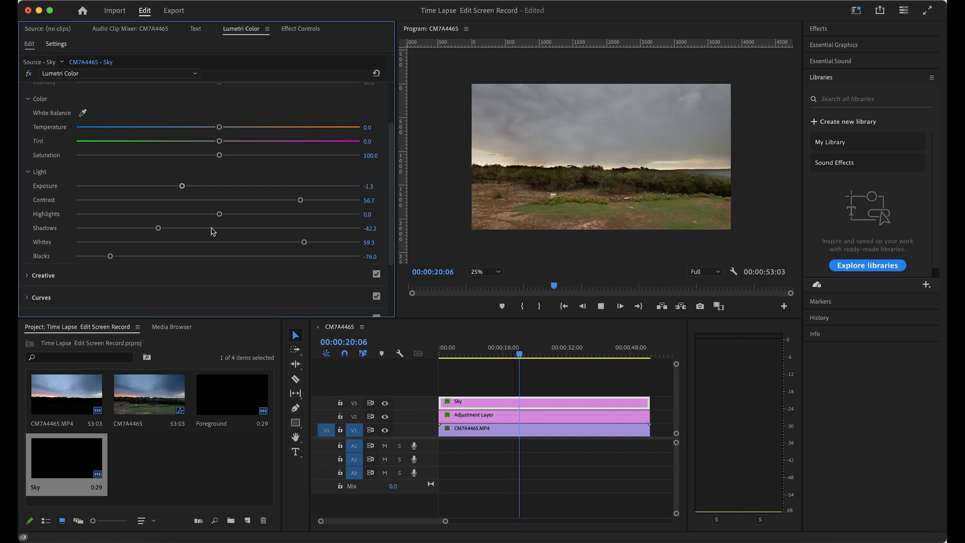
pyautogui.press('space')
# Shape the Sky layer's white RGB curve into a gentle S, with darker shadows, slightly lowered midtones and slightly raised highlights
pyautogui.scroll(-5, 64, 280)
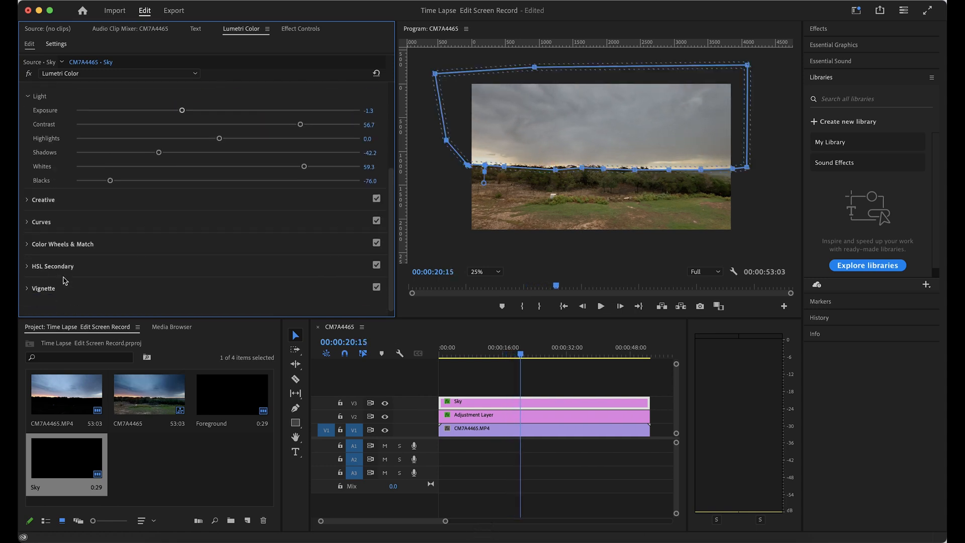
pyautogui.click(28, 215)
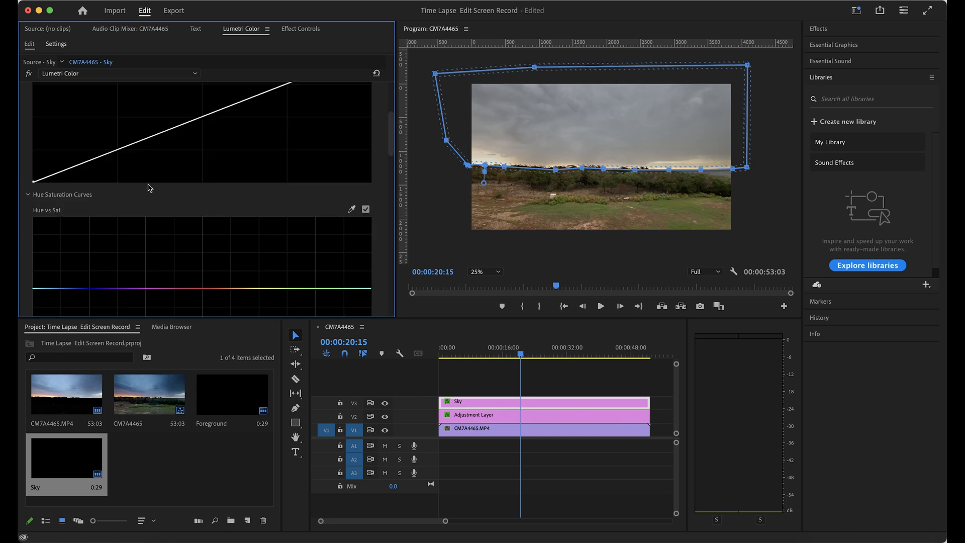
pyautogui.scroll(2, 149, 189)
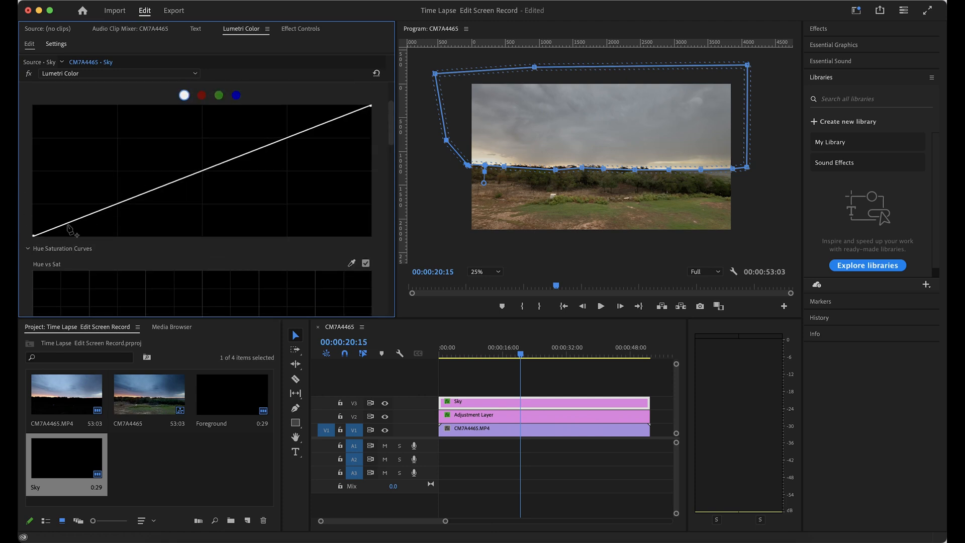
pyautogui.moveTo(69, 223); pyautogui.dragTo(70, 233)
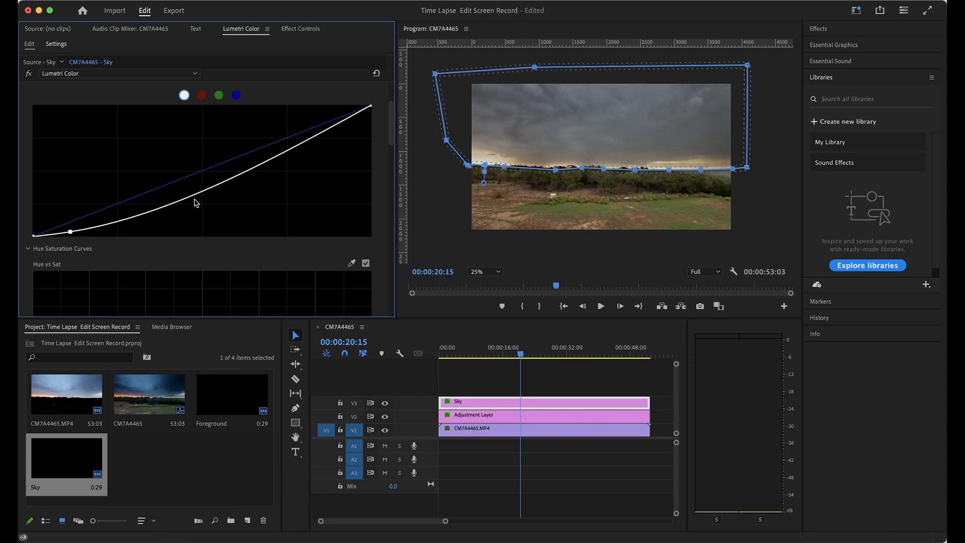
pyautogui.moveTo(210, 190)
pyautogui.mouseDown()
pyautogui.moveTo(209, 174)
pyautogui.moveTo(209, 182)
pyautogui.mouseUp()
pyautogui.moveTo(288, 145); pyautogui.dragTo(289, 135)
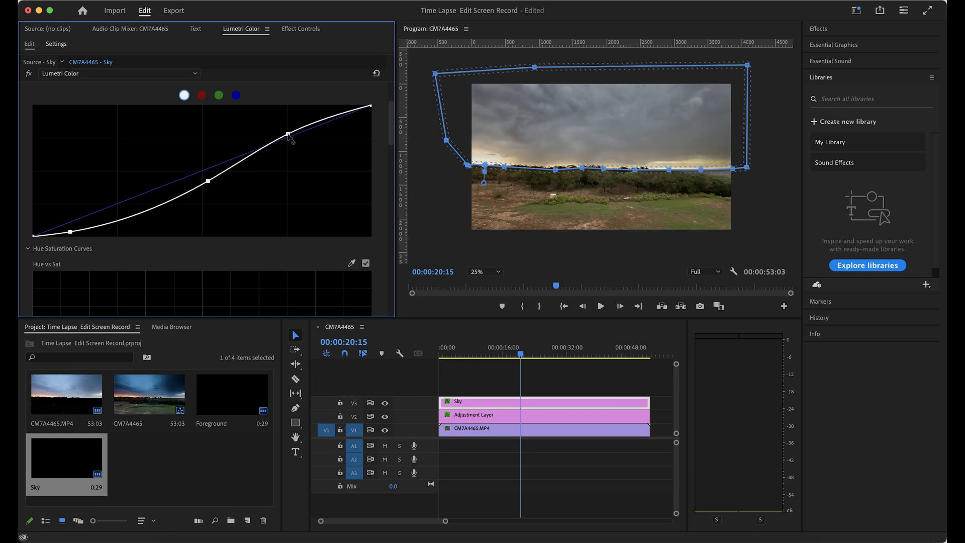
# Preview the curve adjustment to about 30 seconds and return the playhead to the start of the sequence
pyautogui.press('space')
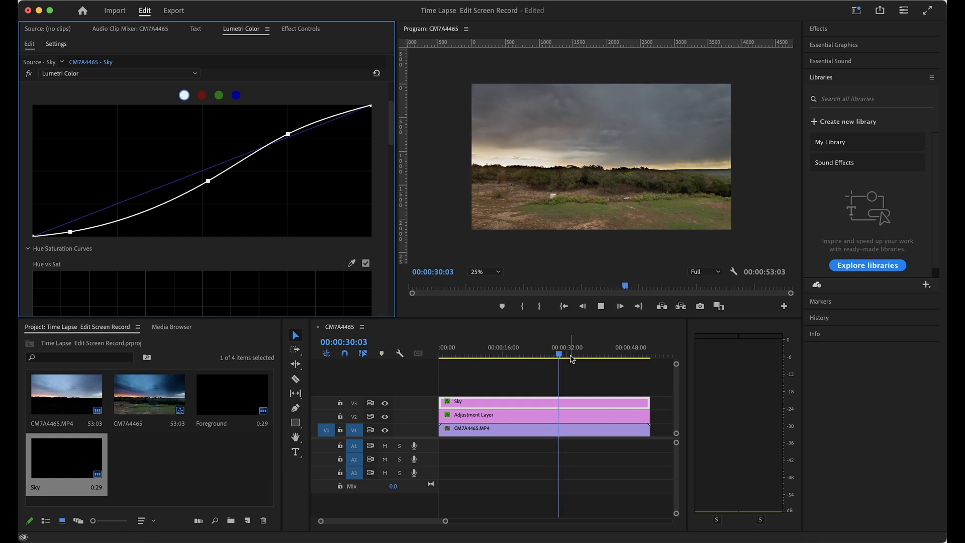
pyautogui.moveTo(562, 356); pyautogui.dragTo(440, 371)
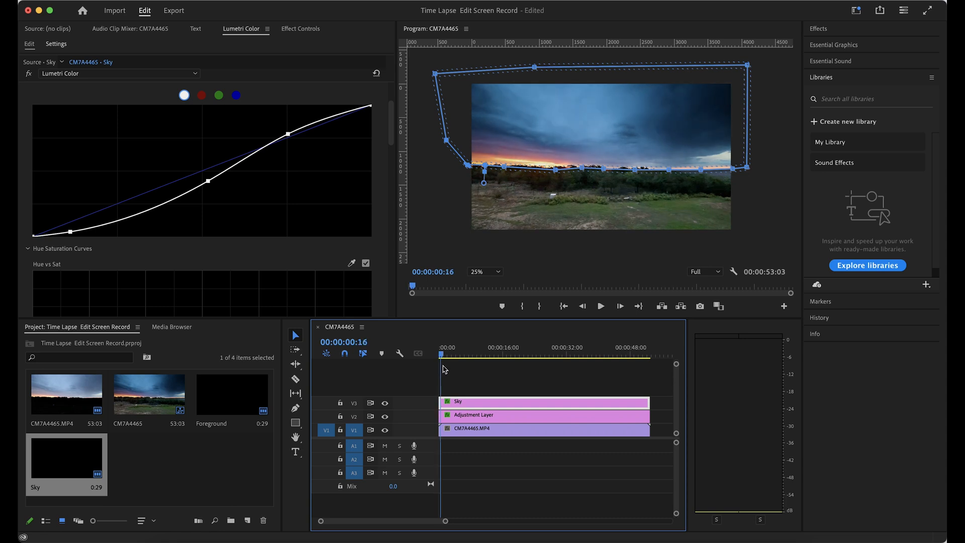
pyautogui.moveTo(447, 369); pyautogui.dragTo(438, 386)
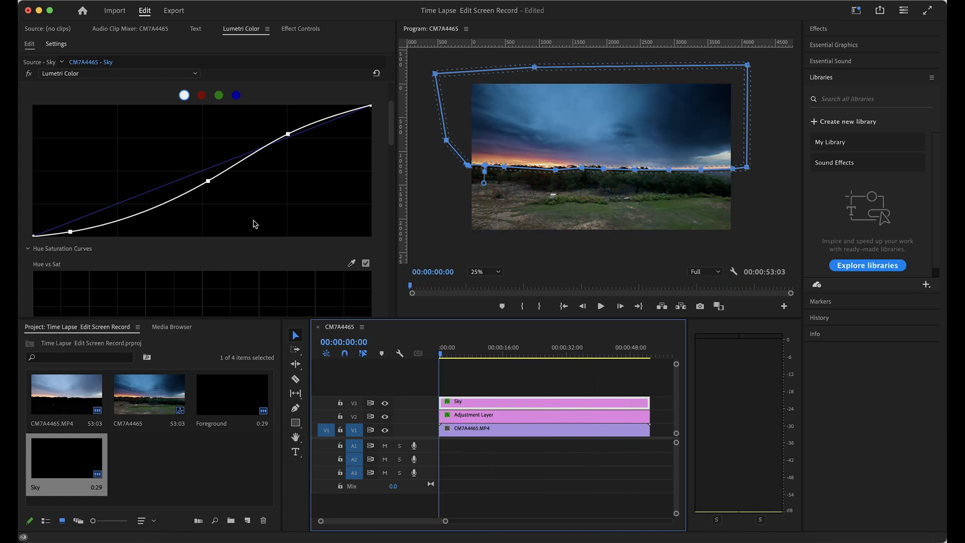
# Sample the sky's blue for the Hue vs Sat curve and pull the blue points down to desaturate the blues
pyautogui.scroll(-7, 255, 225)
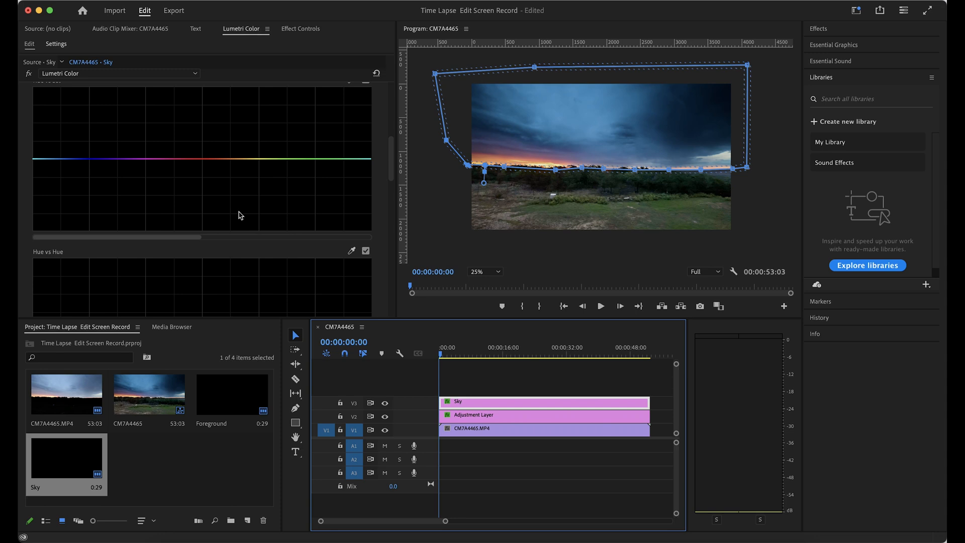
pyautogui.scroll(1, 94, 164)
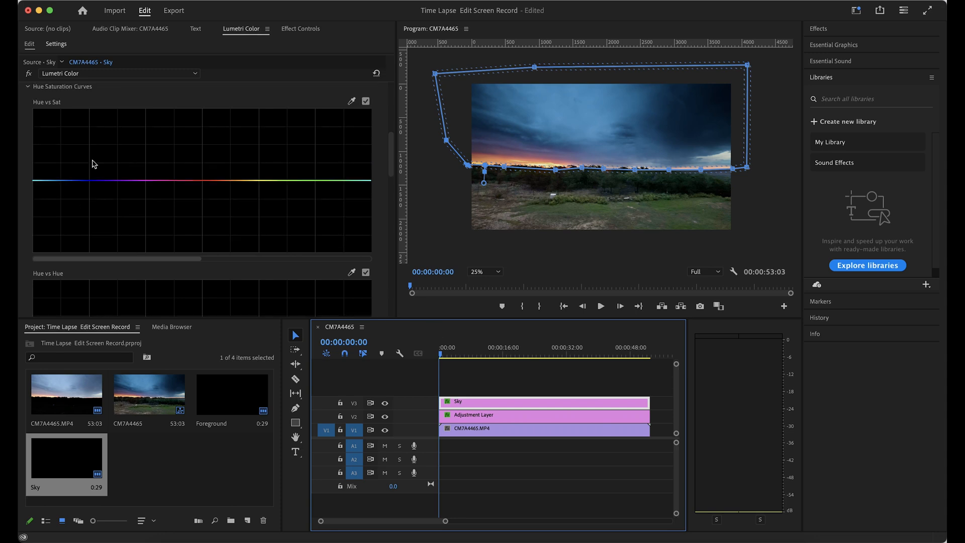
pyautogui.click(353, 102)
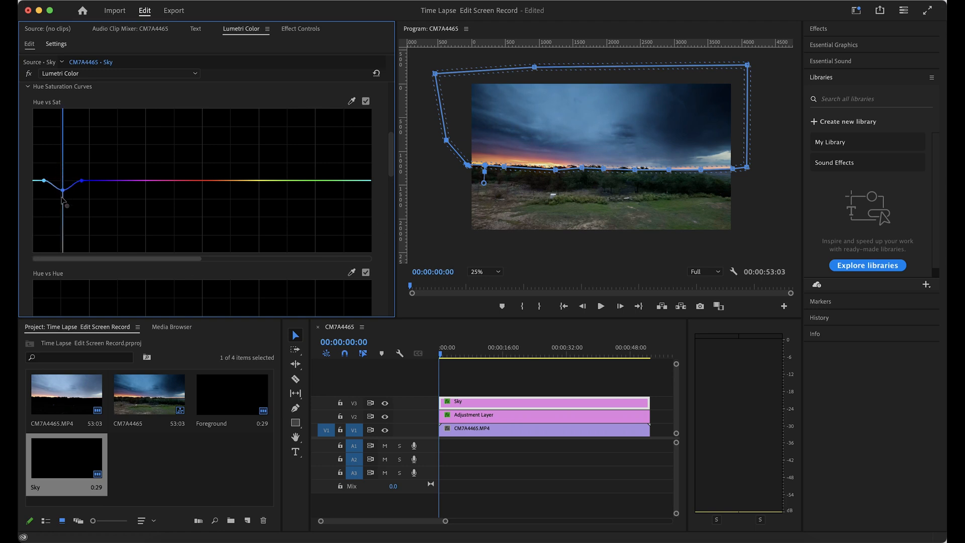
pyautogui.moveTo(62, 221); pyautogui.dragTo(61, 233)
pyautogui.moveTo(83, 183); pyautogui.dragTo(66, 213)
# Preview the sequence from the start and fine-tune the Hue vs Sat curve, lowering the blue point and raising the cyan point slightly
pyautogui.press('space')
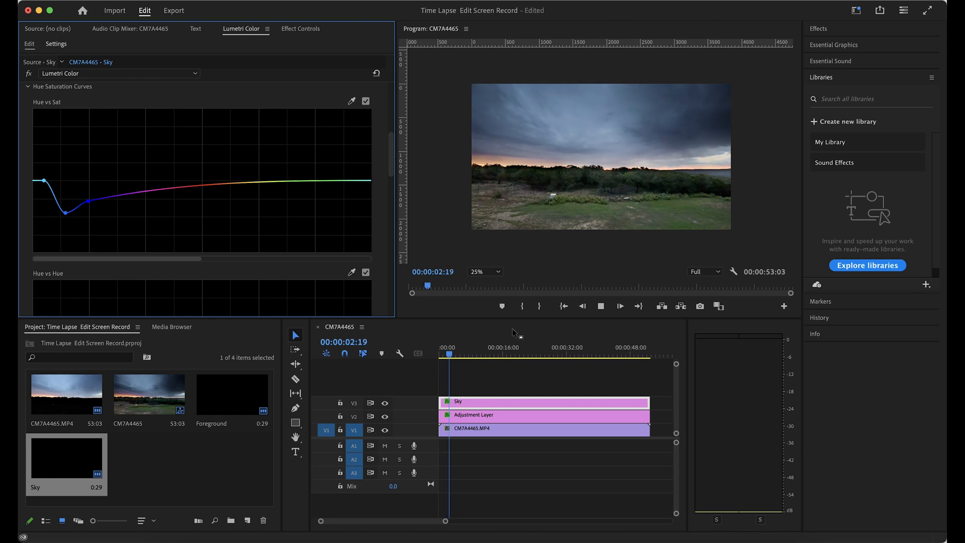
pyautogui.moveTo(454, 356); pyautogui.dragTo(441, 371)
pyautogui.press('space')
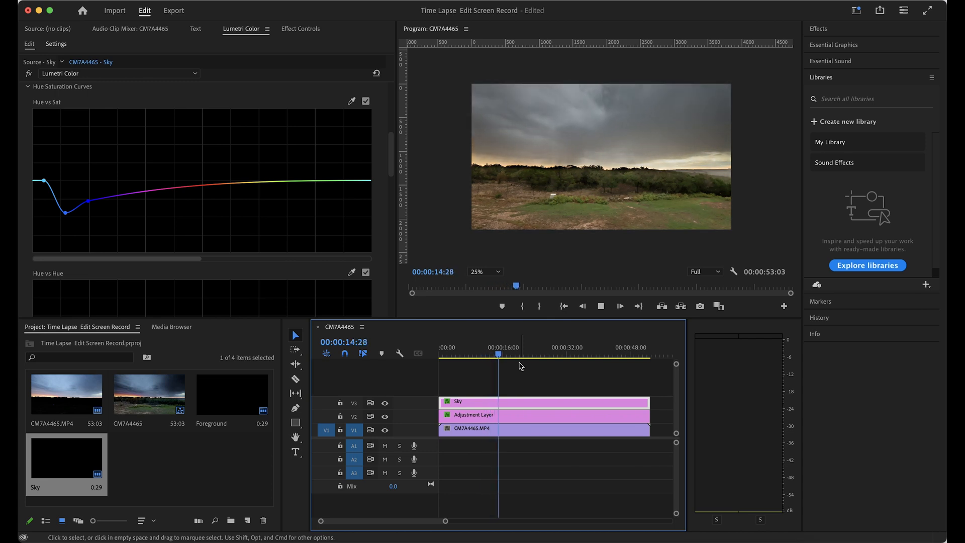
pyautogui.click(65, 214)
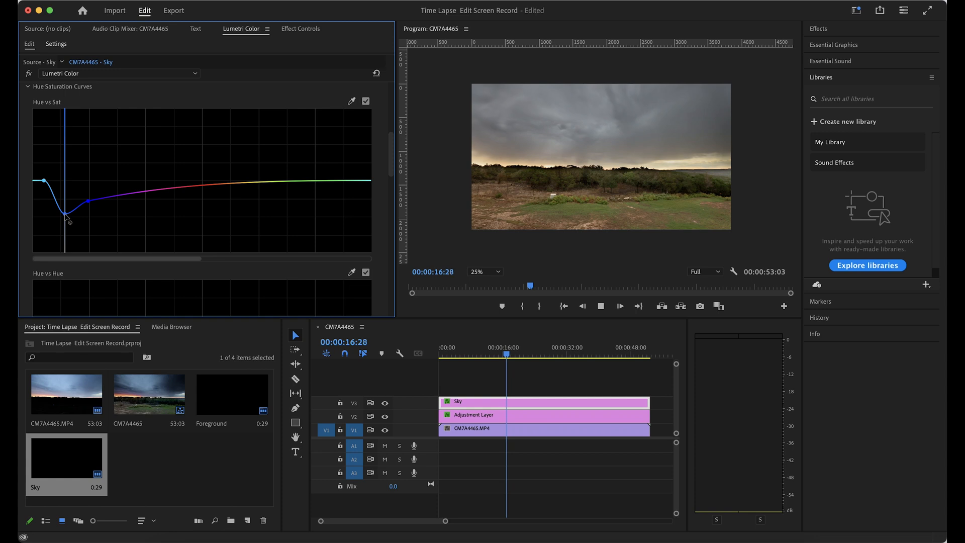
pyautogui.moveTo(43, 181); pyautogui.dragTo(44, 177)
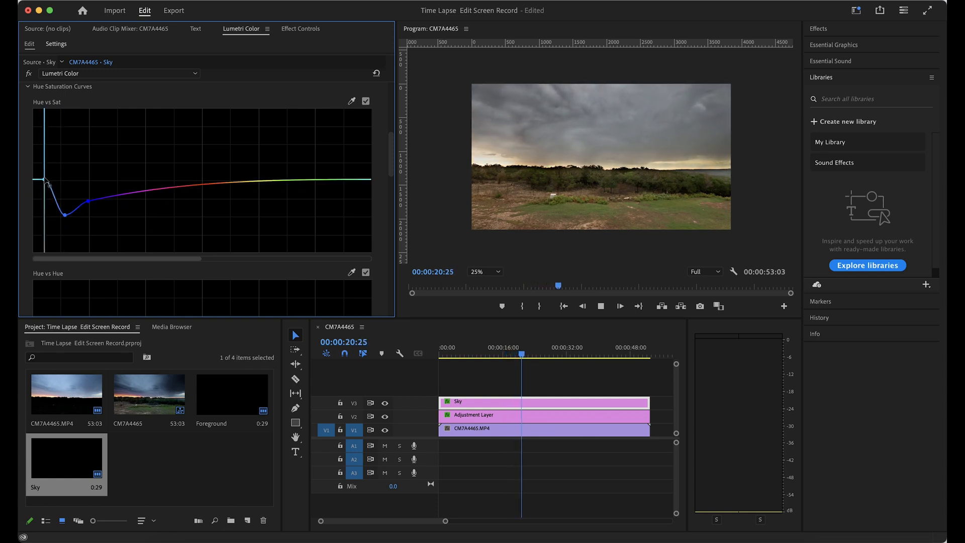
# Raise the reds on the Hue vs Sat curve at the sequence start and preview the result to about 21 seconds
pyautogui.click(446, 355)
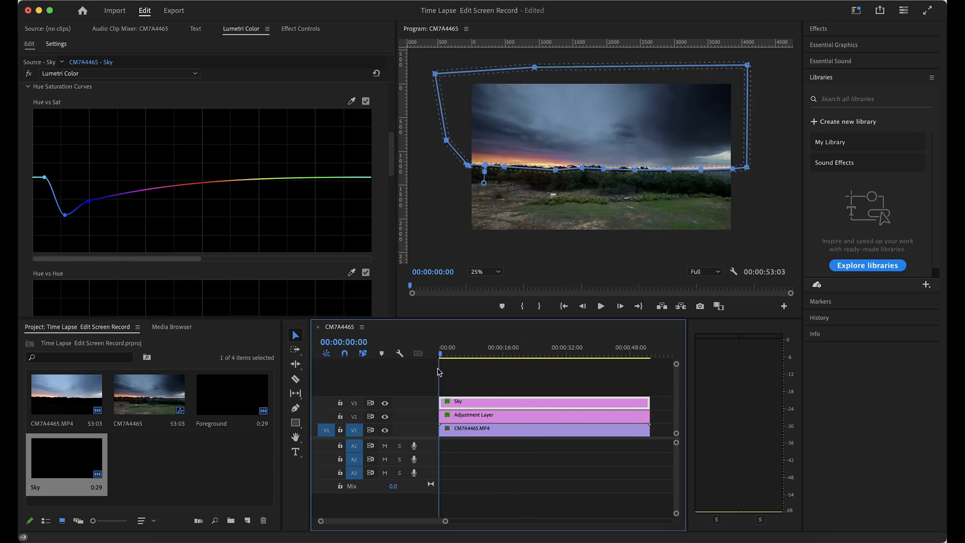
pyautogui.click(443, 372)
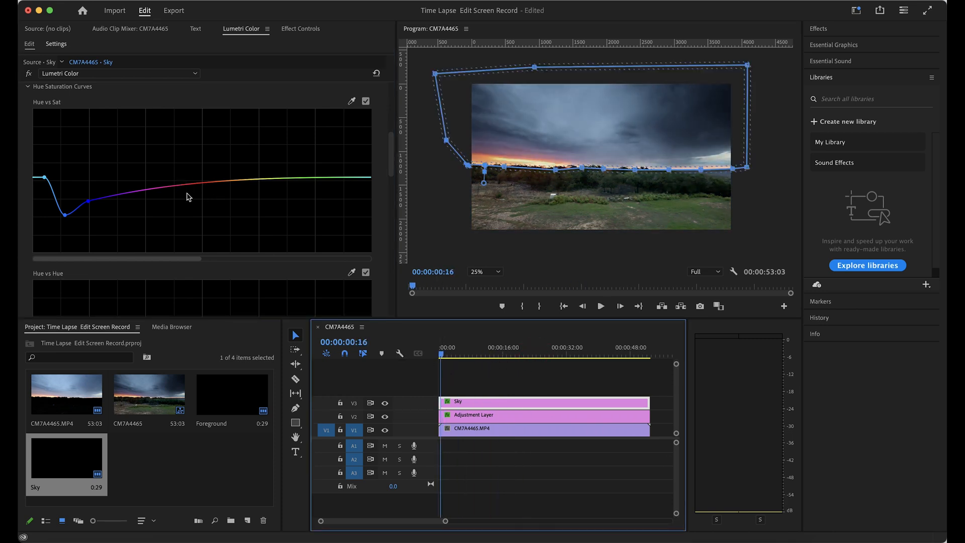
pyautogui.moveTo(188, 185); pyautogui.dragTo(188, 162)
pyautogui.press('space')
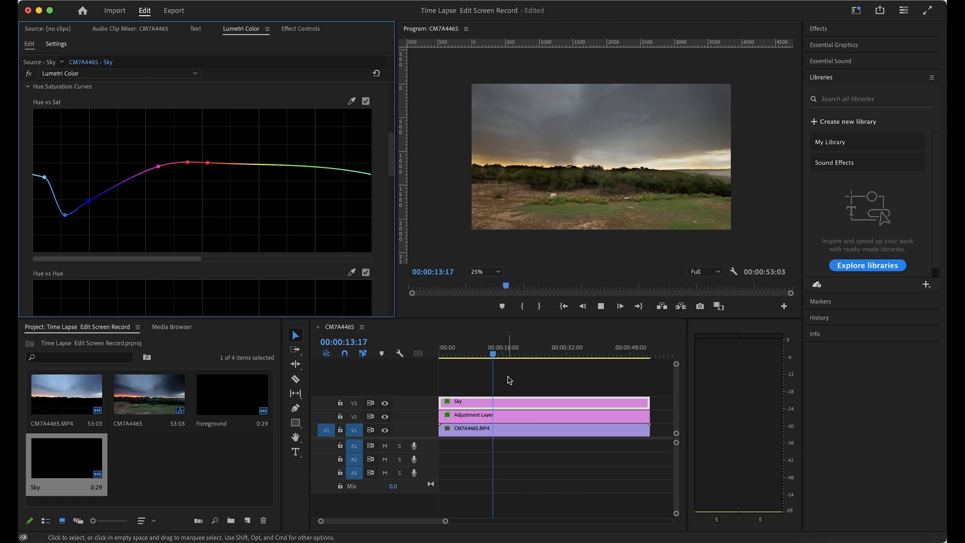
pyautogui.click(523, 356)
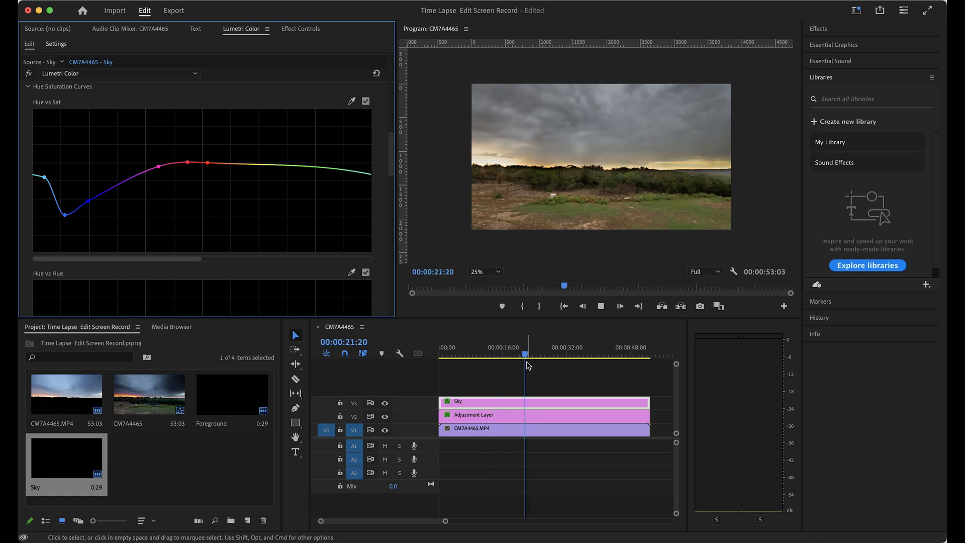